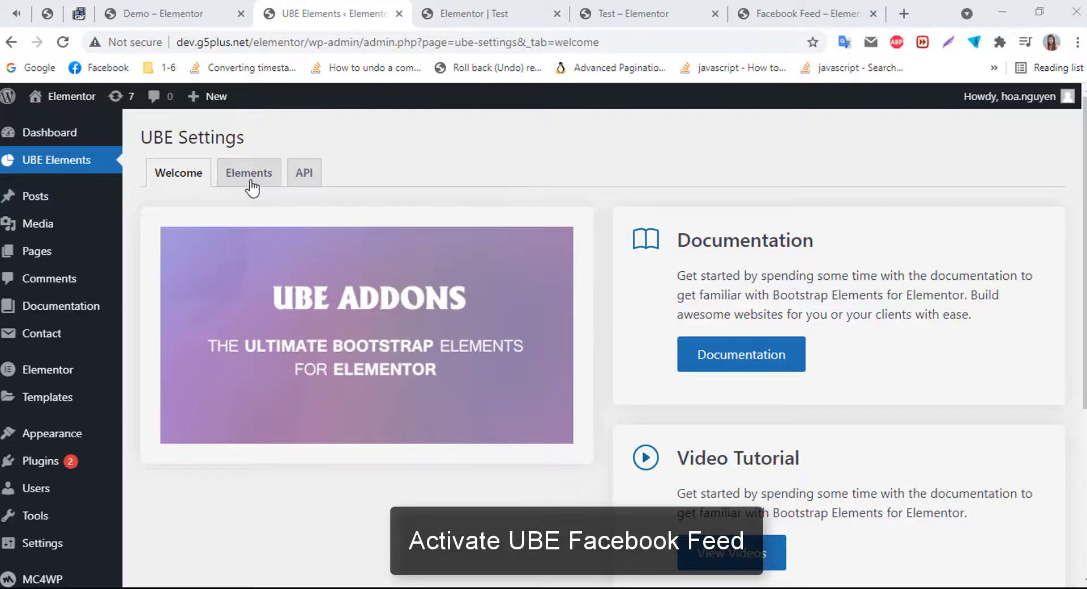
Switch the Facebook Feed element off and back on among the Advanced elements in the UBE settings
left_click(250, 175)
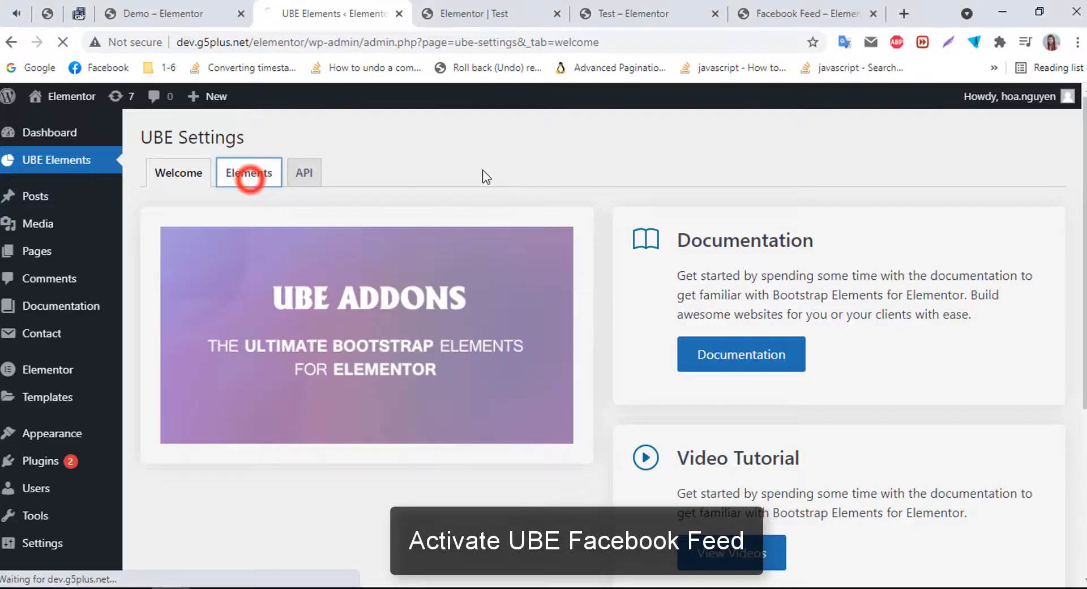
scroll(481, 317, "down", 12)
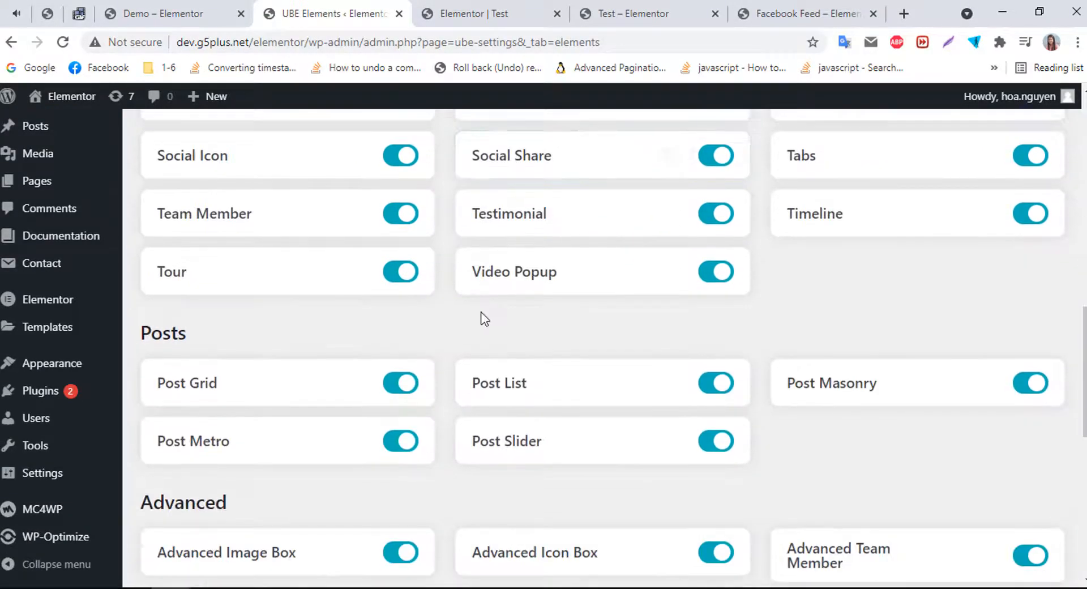
scroll(484, 318, "down", 6)
scroll(484, 314, "down", 3)
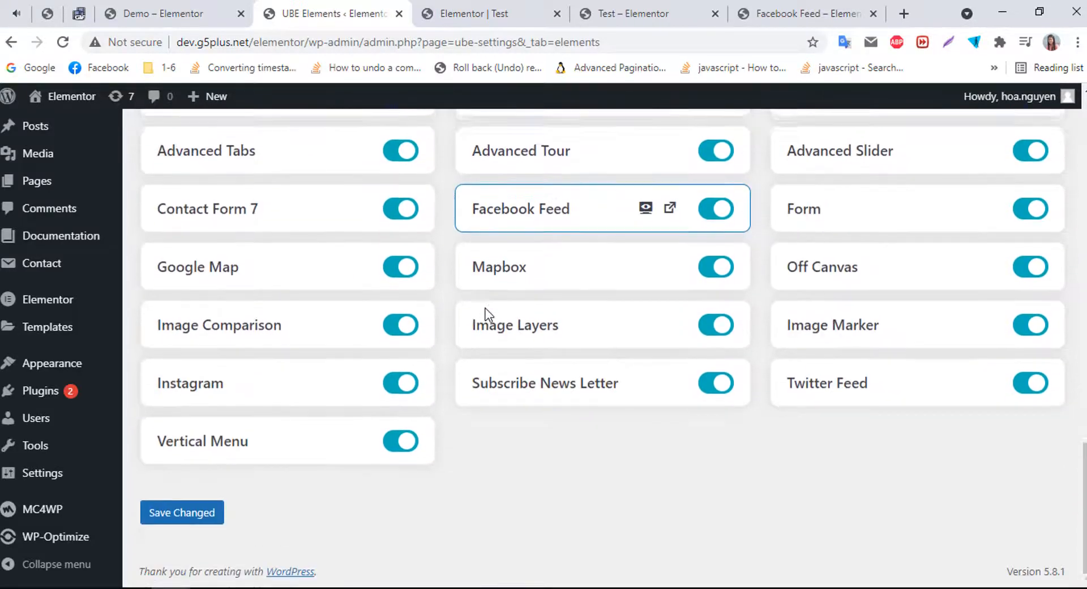
scroll(485, 315, "up", 3)
left_click(716, 371)
left_click(716, 370)
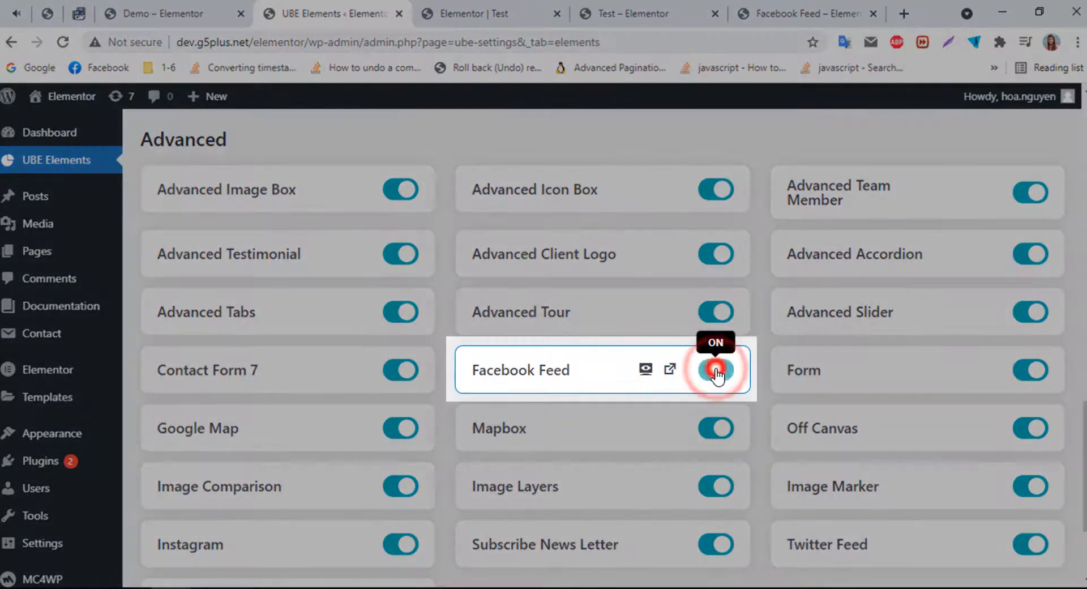
scroll(224, 515, "down", 3)
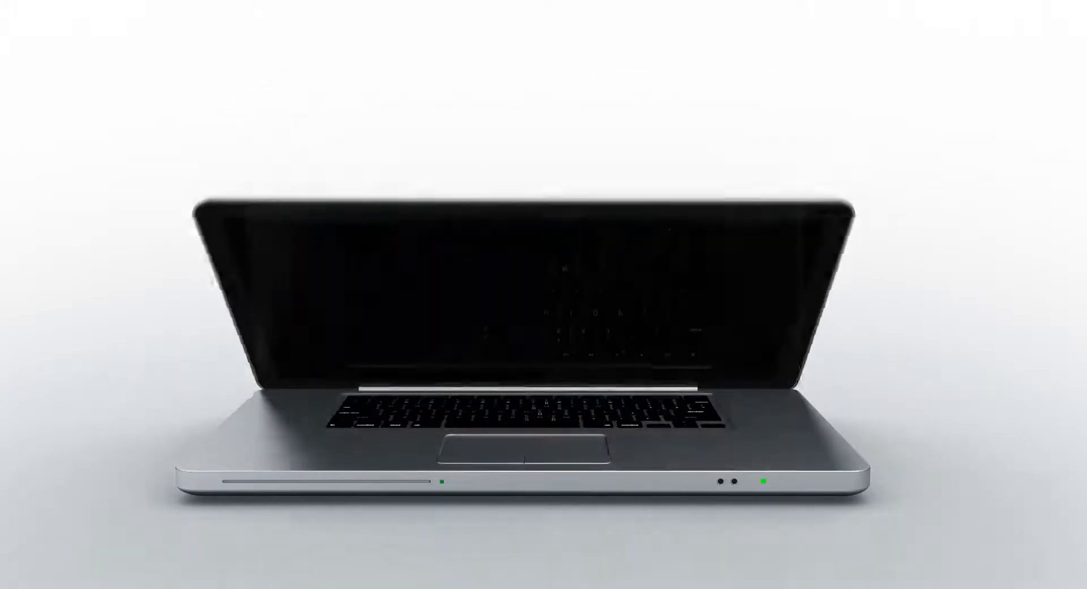
Search the widgets for "faceboo" and place the Facebook Feed widget on the page above the empty section
left_click(141, 164)
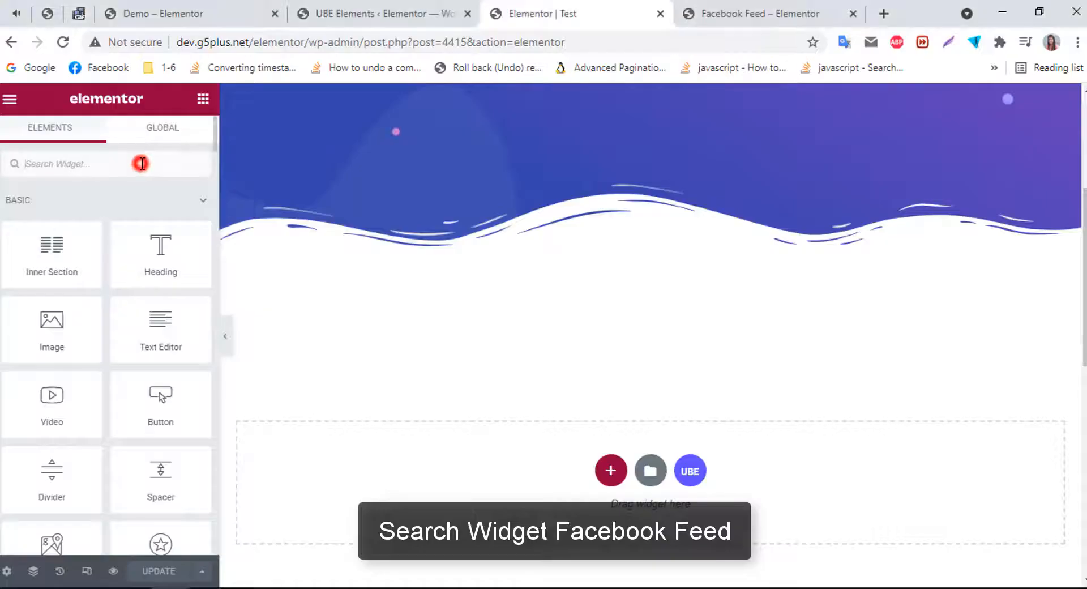
type("faceboo")
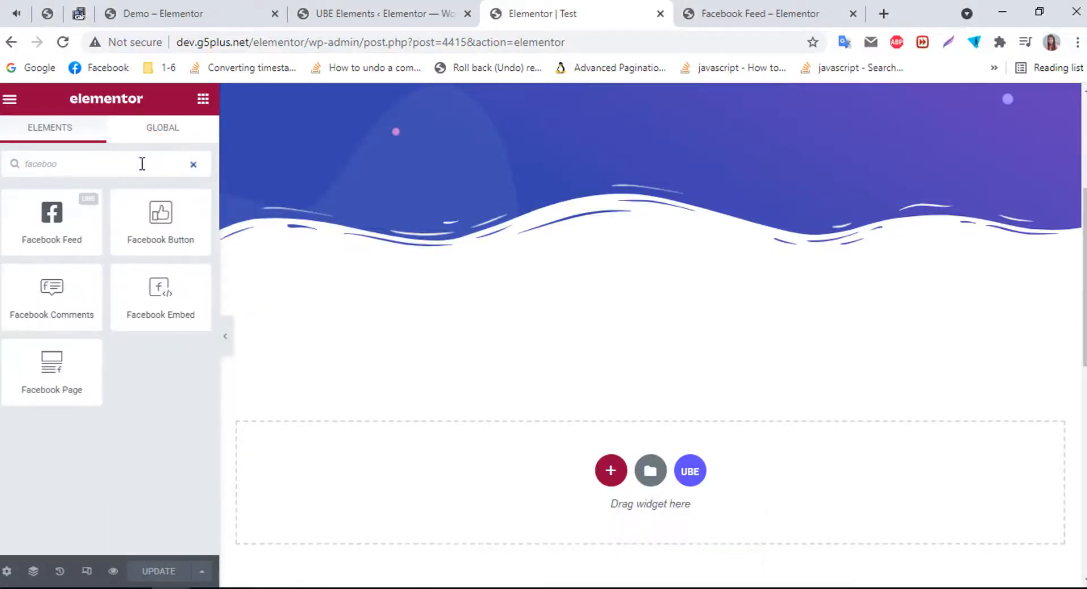
mouse_move(52, 229)
left_mouse_down()
mouse_move(312, 450)
mouse_move(363, 460)
left_mouse_up()
Paste the access token into the widget's Facebook account settings and look over the feed on the page
left_click(63, 311)
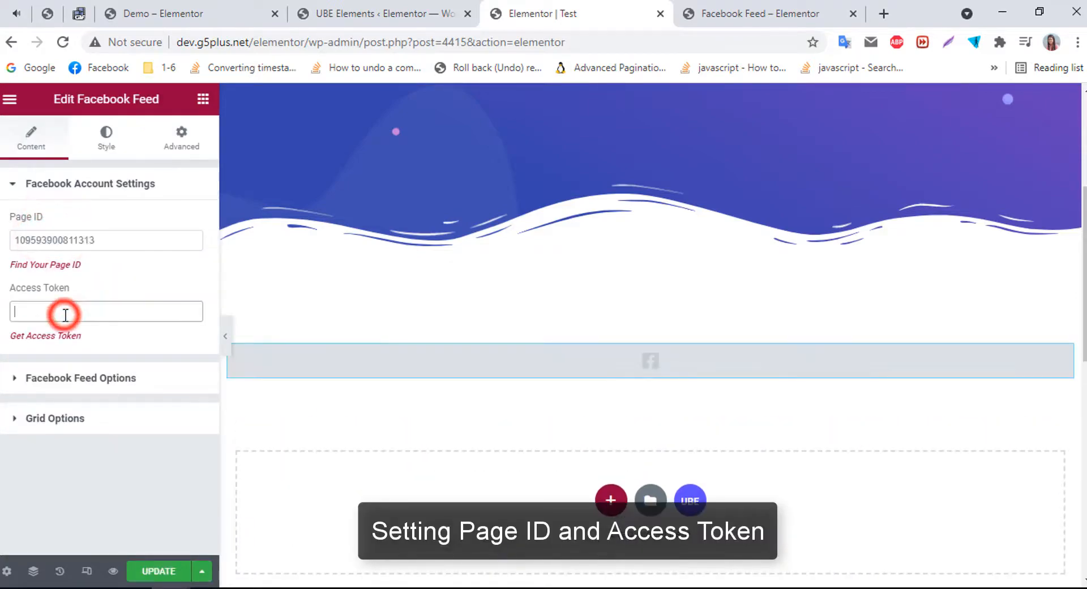
key("ctrl+v")
scroll(606, 444, "down", 10)
scroll(606, 443, "up", 4)
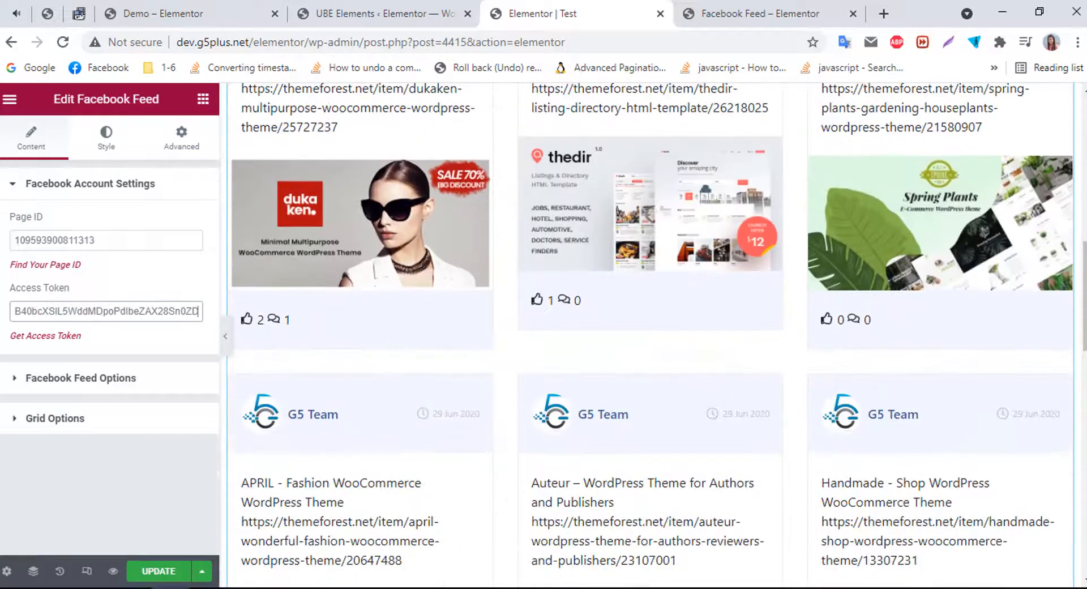
Try sorting the feed by Oldest in the Facebook Feed Options, and restore the Newest order
left_click(90, 386)
left_click(164, 222)
left_click(186, 247)
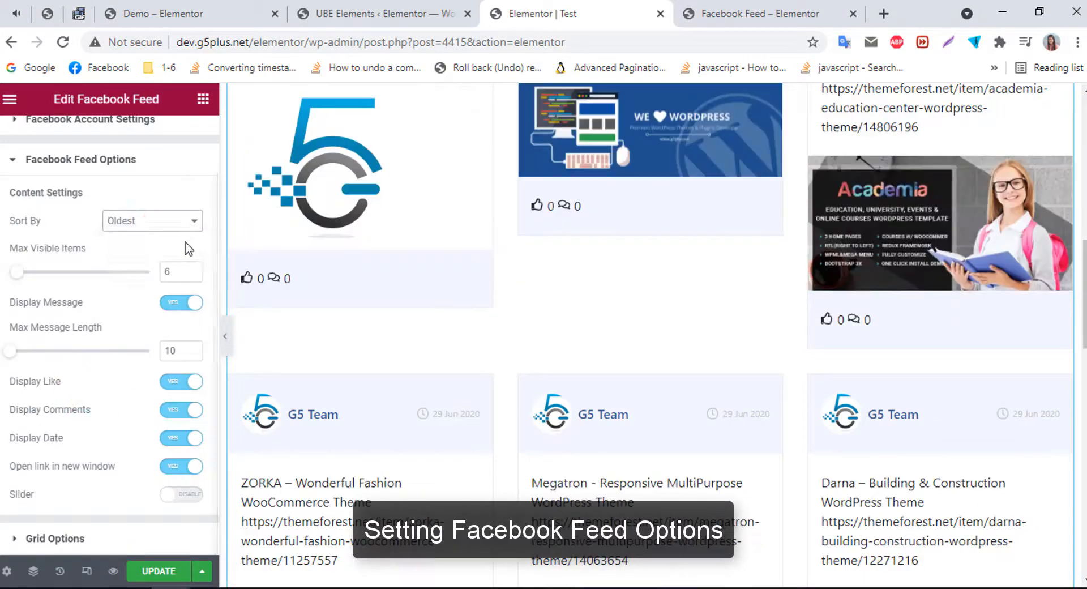
left_click(149, 222)
left_click(140, 241)
Try a maximum of 3 visible feed items, and set the limit back to 6
left_click_drag(174, 270, 149, 272)
type("3")
scroll(567, 322, "up", 3)
type("6")
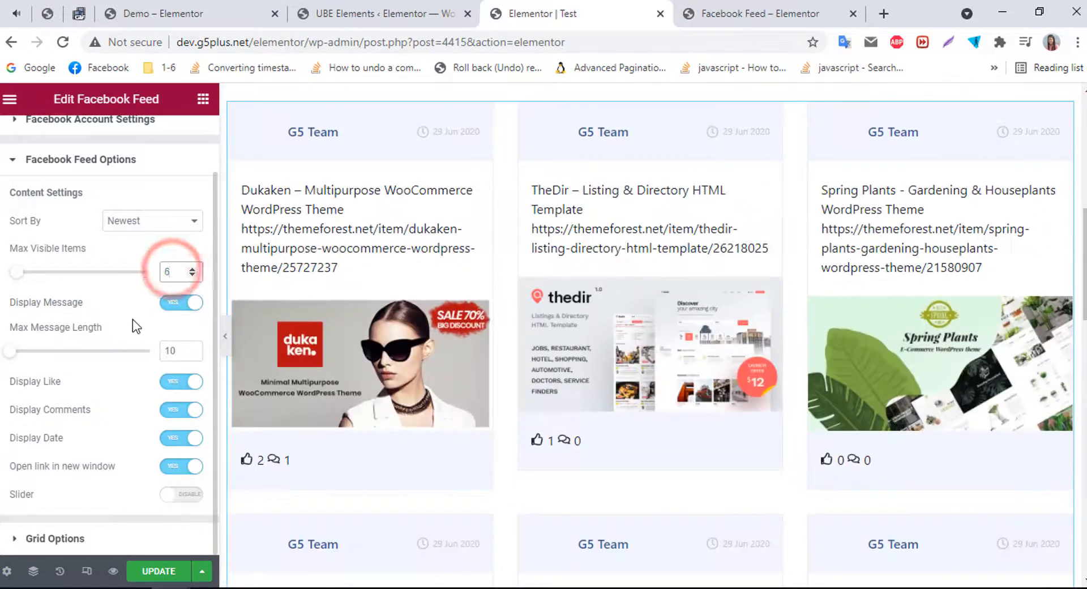
Try hiding the post messages and showing them with a maximum length of 5, and return the length to 10
left_click(169, 304)
left_click(180, 352)
scroll(104, 371, "down", 1)
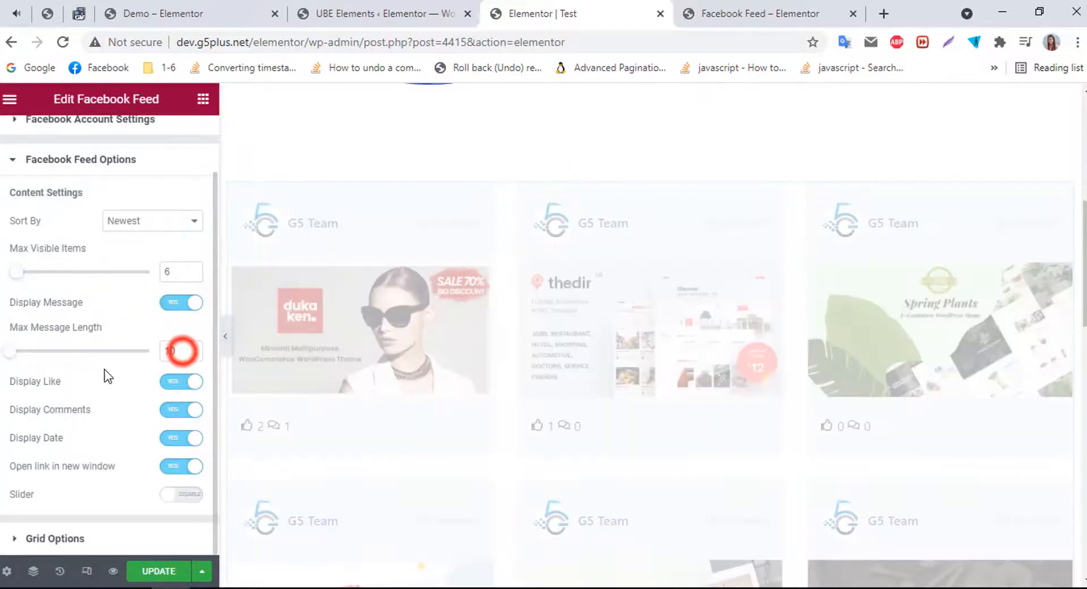
left_click(169, 351)
type("5")
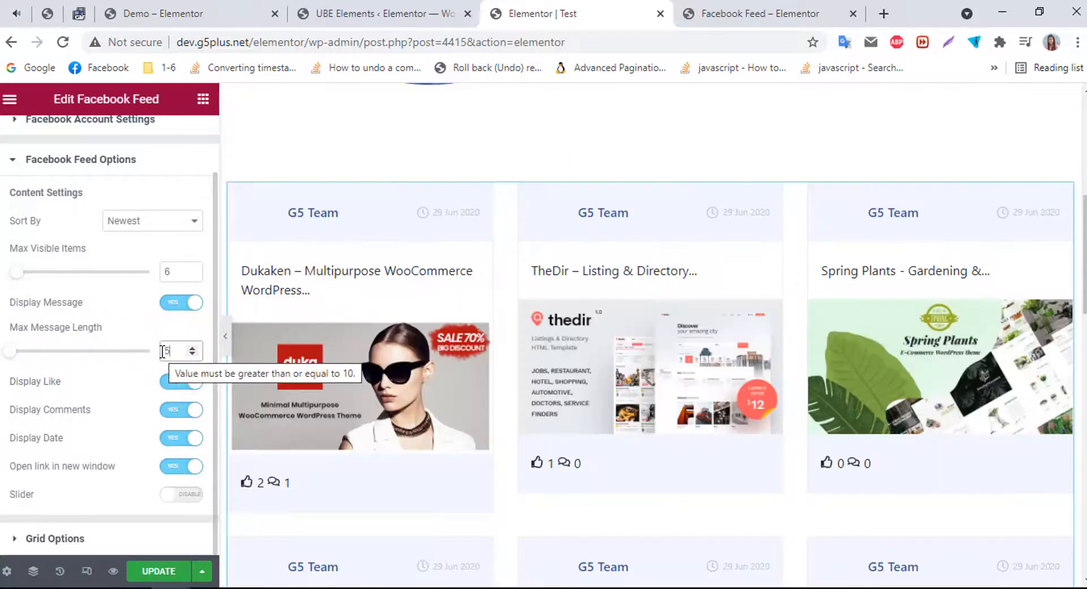
key("BackSpace")
type("10")
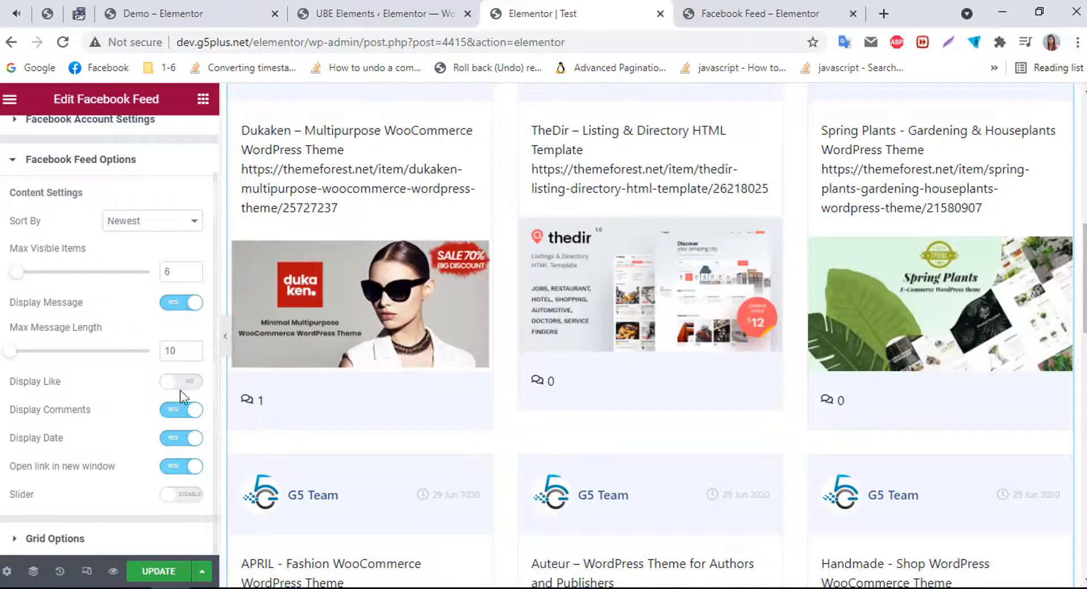
Try the feed without likes, comments, date and new-window links in turn, switching each option back on
left_click(182, 380)
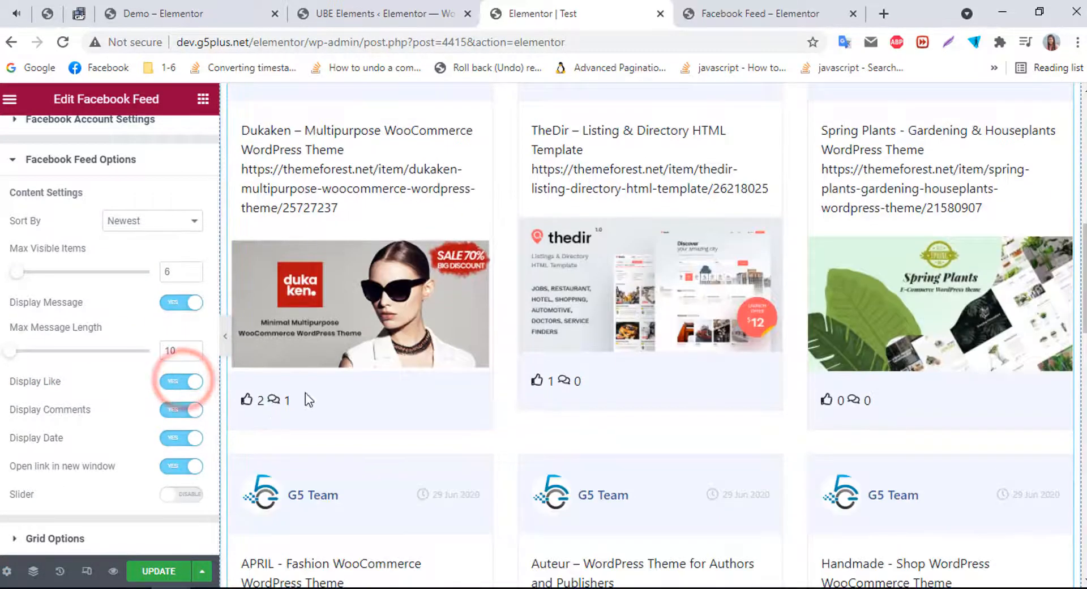
left_click(180, 409)
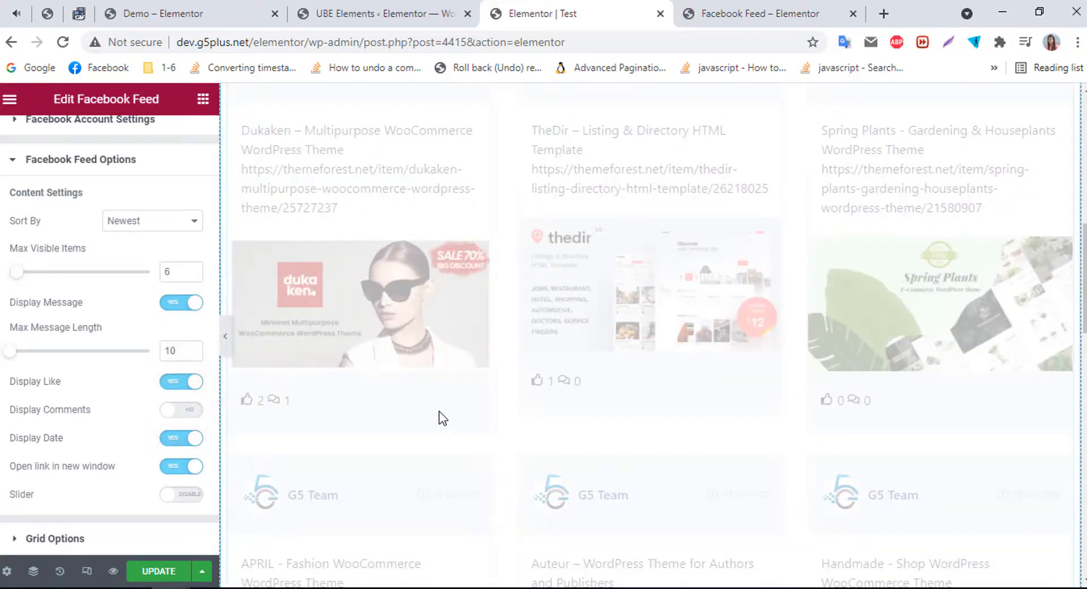
left_click(190, 409)
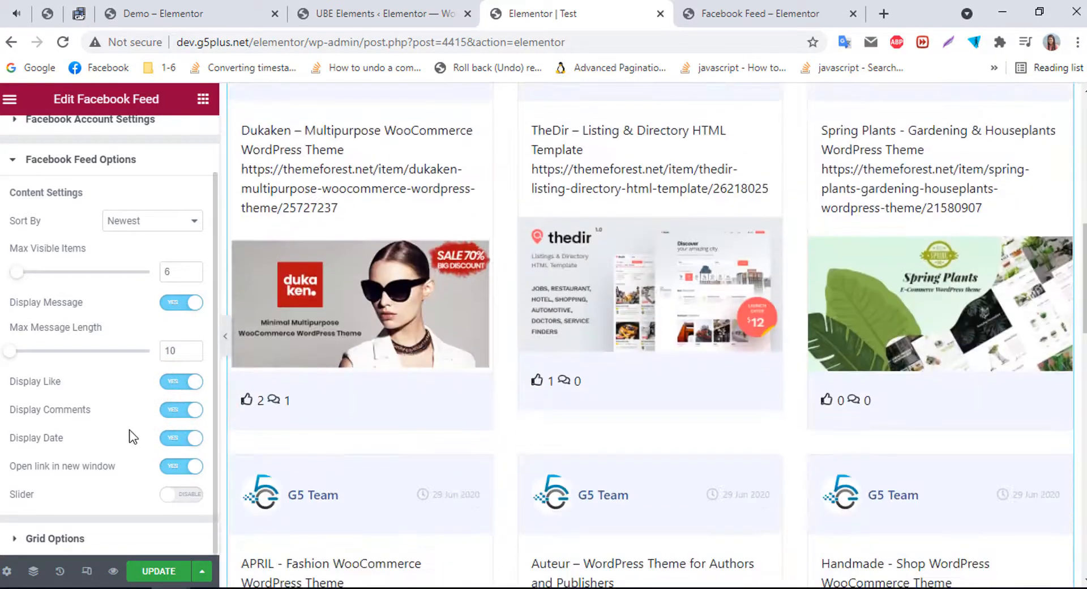
left_click(166, 437)
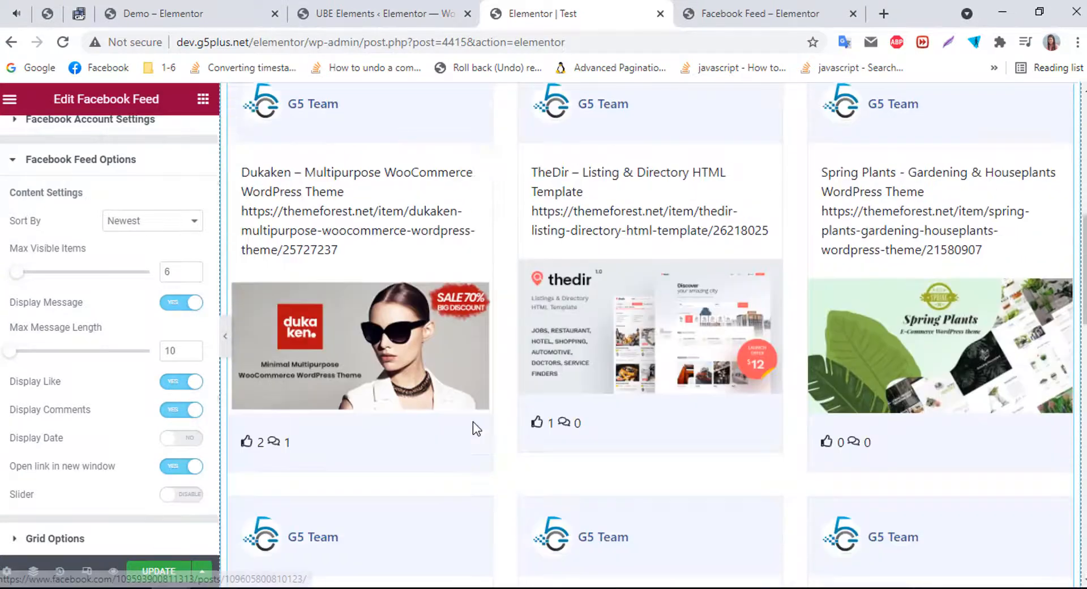
left_click(181, 438)
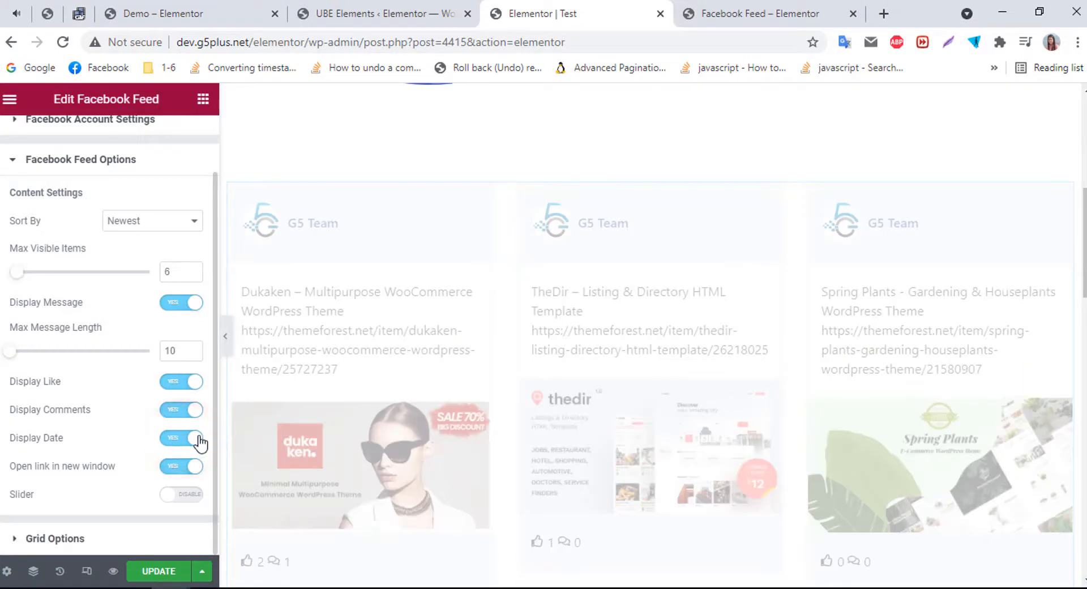
left_click(164, 466)
scroll(314, 371, "down", 6)
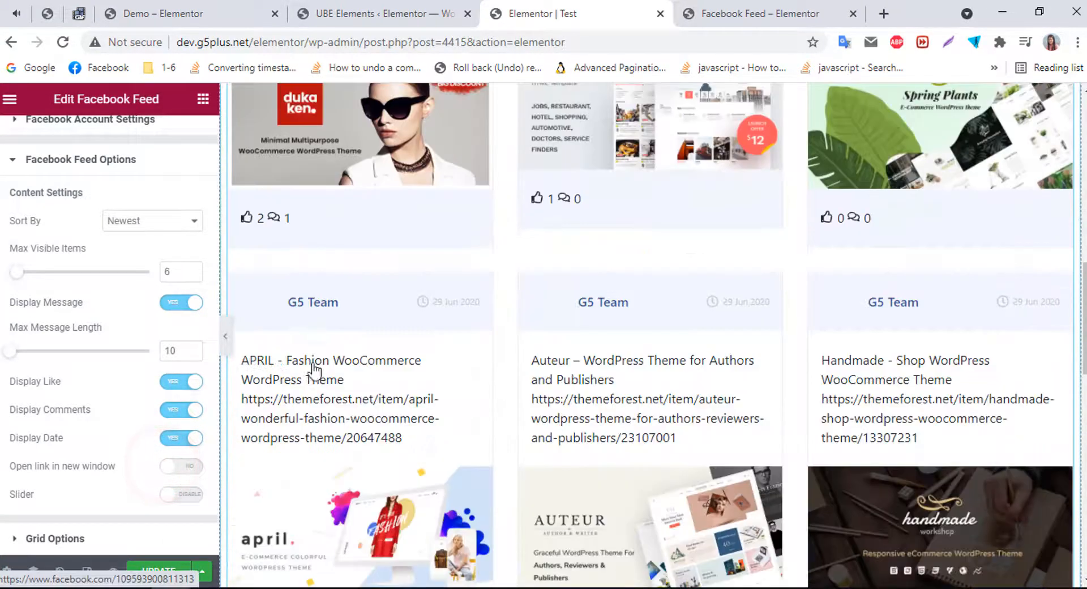
left_click(187, 466)
Enable the slider for the feed and test moving between its slides with the navigation dots
left_click(189, 494)
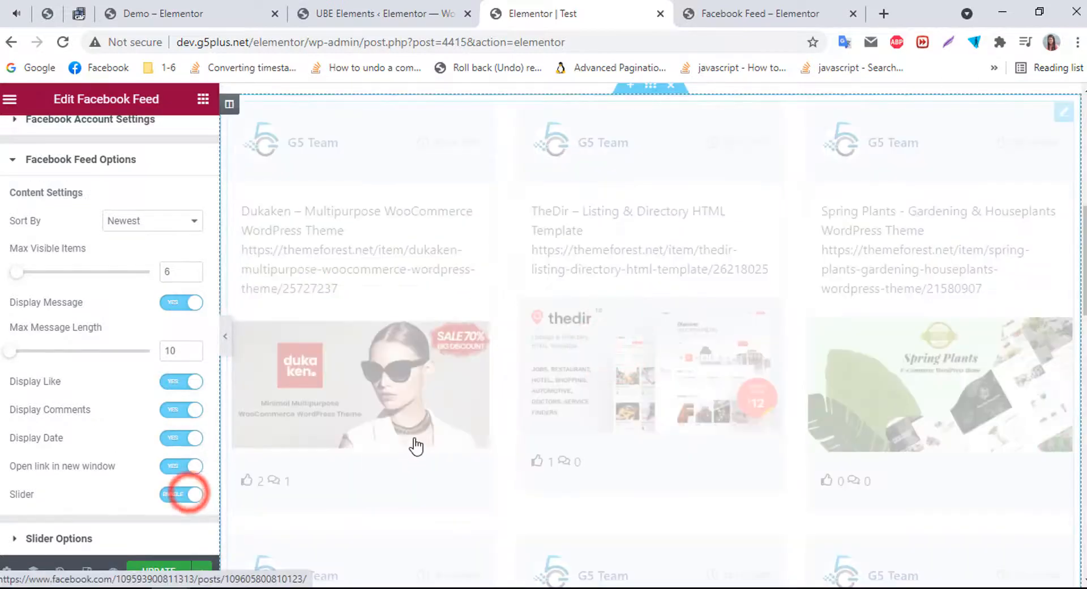
scroll(566, 470, "down", 1)
left_click(668, 474)
left_click(641, 472)
Try 2 slides to show in the slider options, return to 3, and show the navigation arrows
left_click(91, 539)
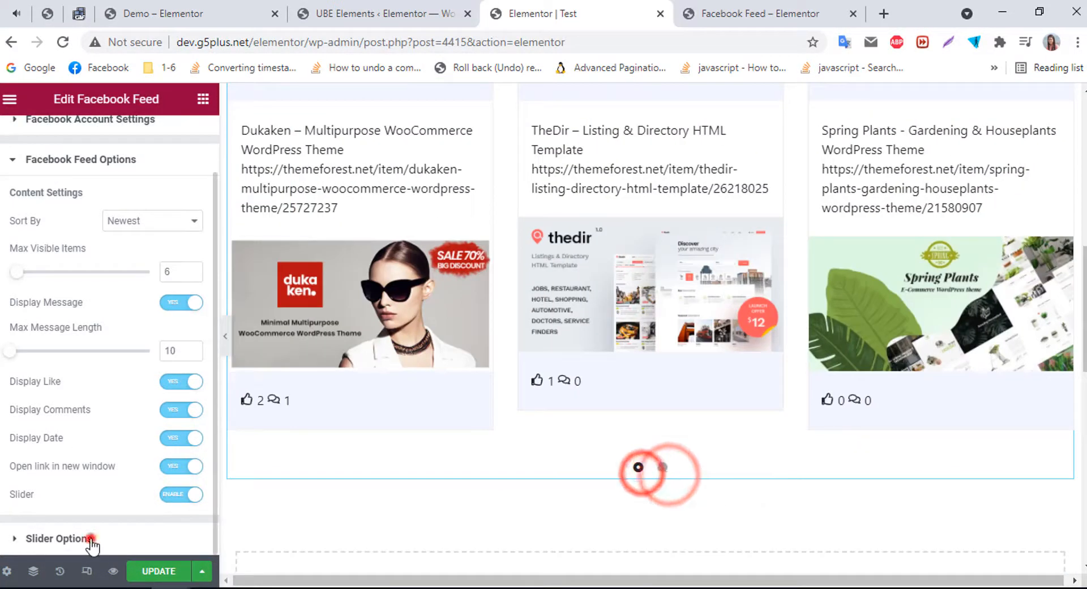
double_click(170, 303)
type("2")
scroll(589, 366, "up", 2)
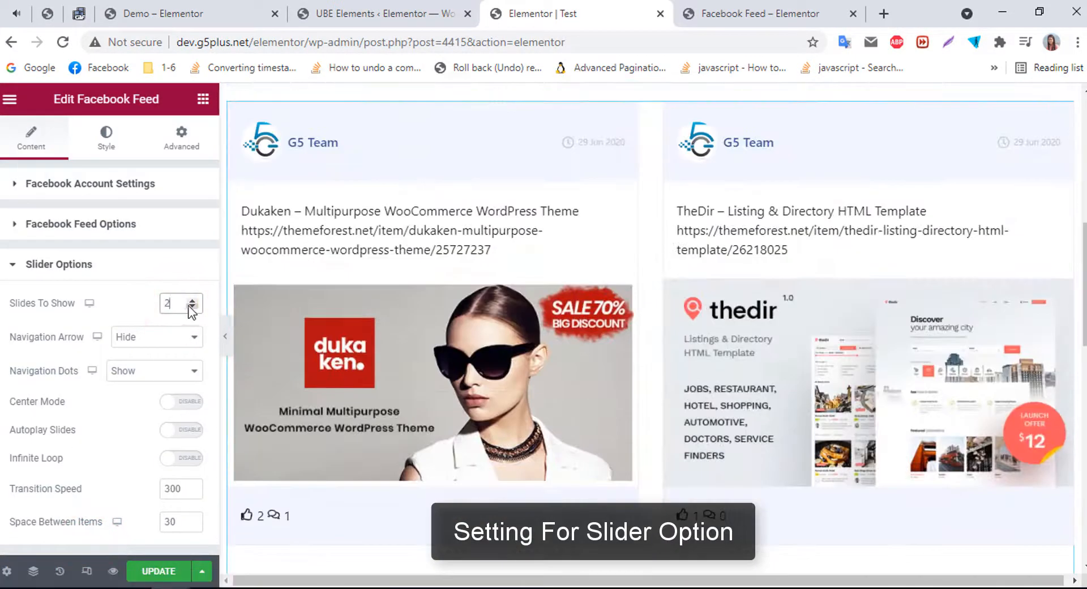
left_click(191, 300)
left_click(150, 336)
left_click(146, 362)
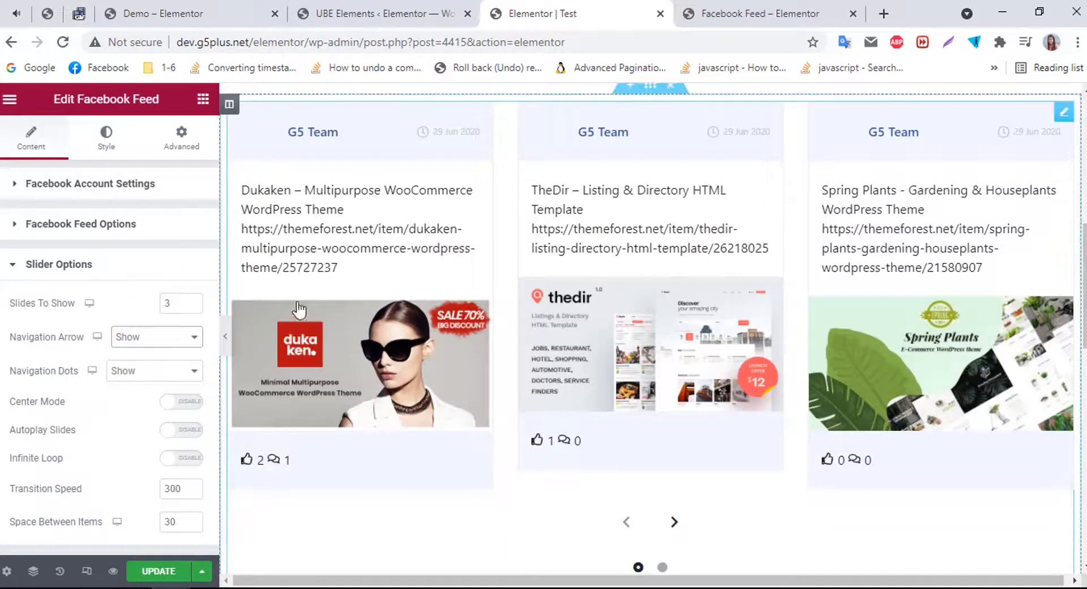
scroll(677, 507, "down", 3)
Try the slider's center mode with a center padding of 80px, and disable center mode again
left_click(195, 401)
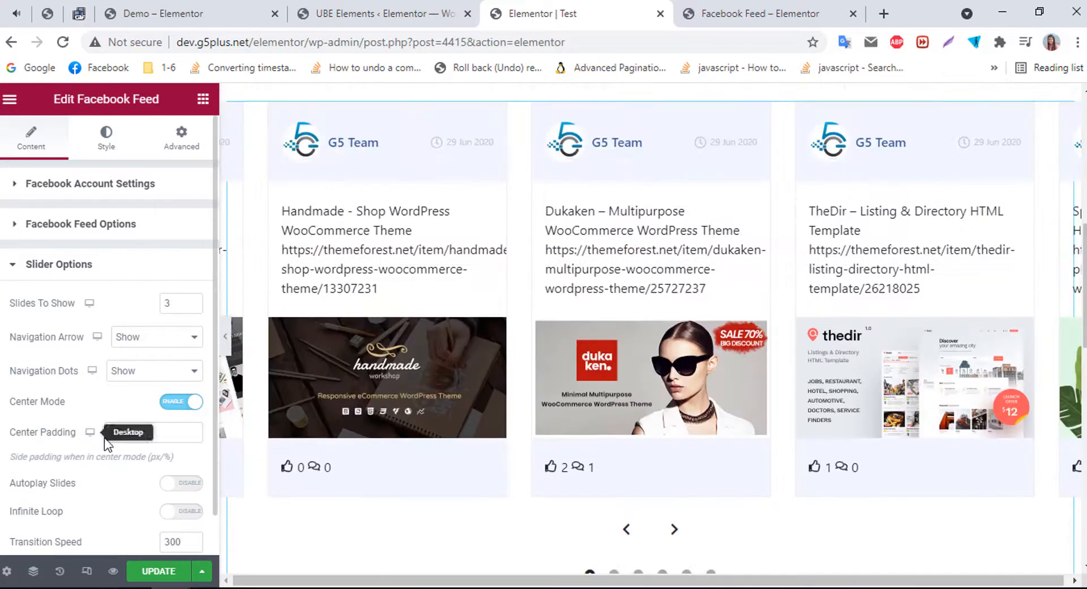
type("80")
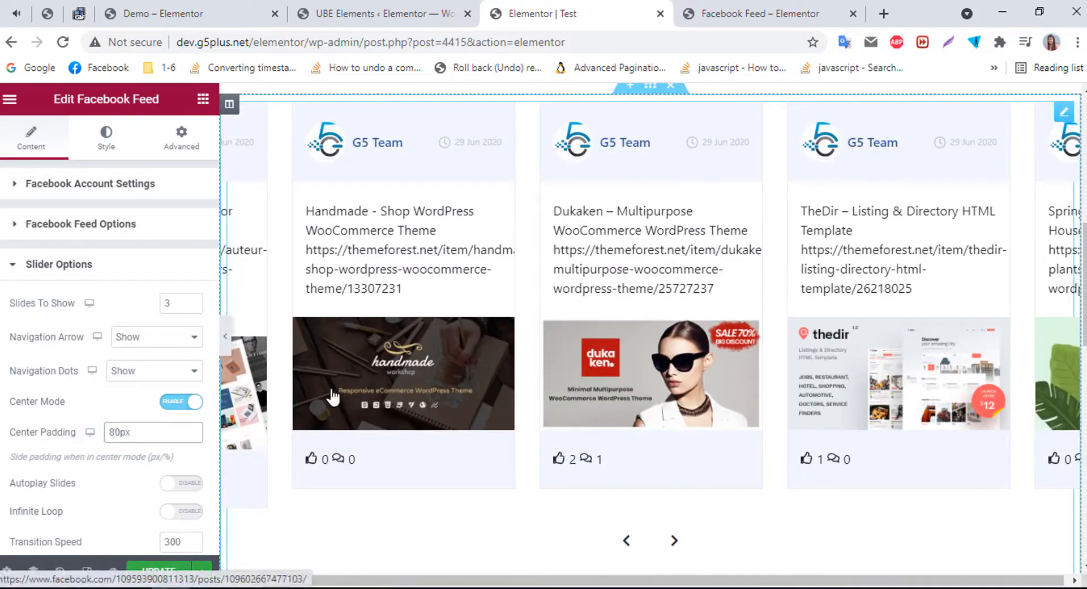
left_click(172, 414)
Try autoplay at a speed of 1000, enable the infinite loop, and disable autoplay again
left_click(187, 430)
left_click(163, 460)
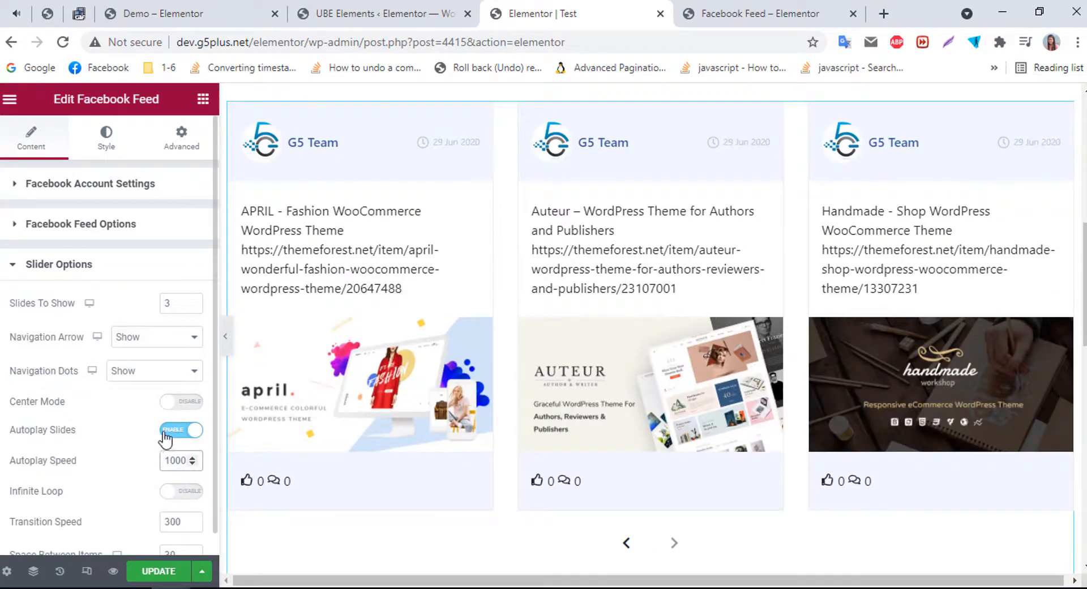
left_click(196, 491)
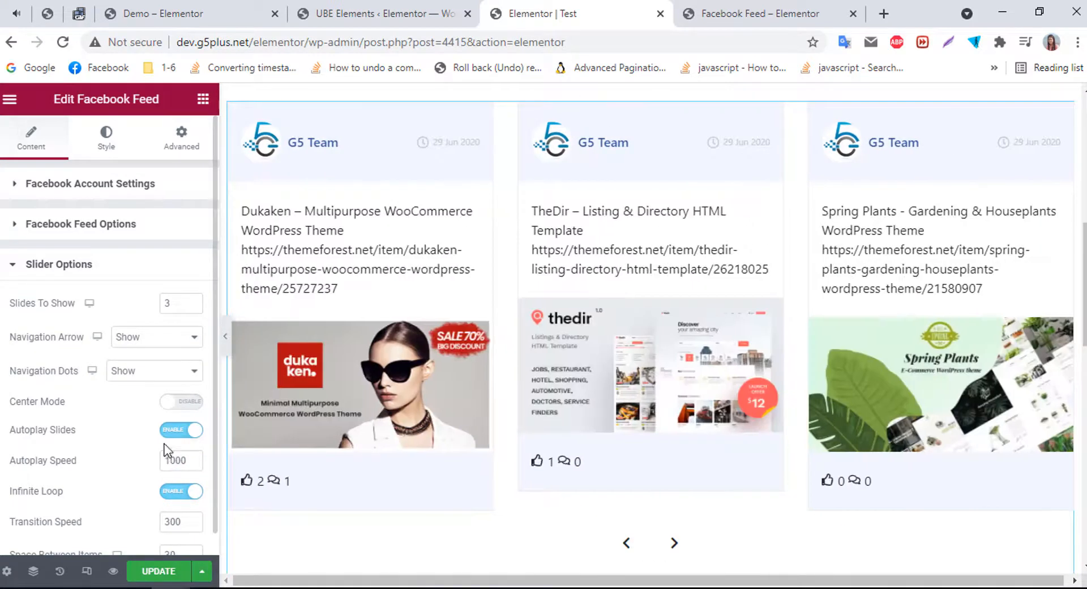
left_click(174, 429)
Set the slider's transition speed to 1000 and advance to the next slides to test it
left_click(165, 488)
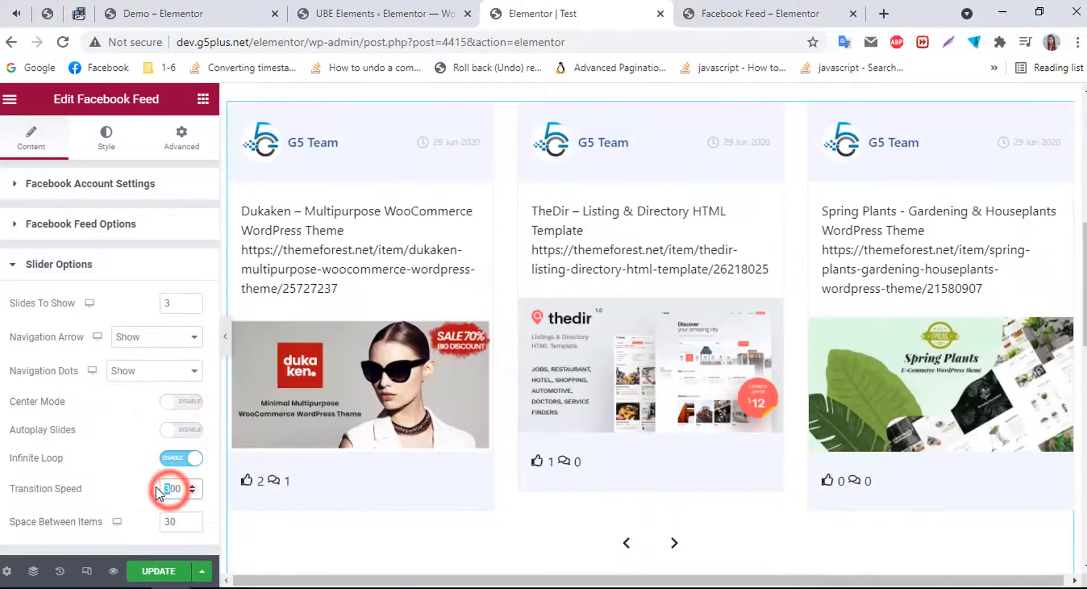
type("10")
left_click(672, 543)
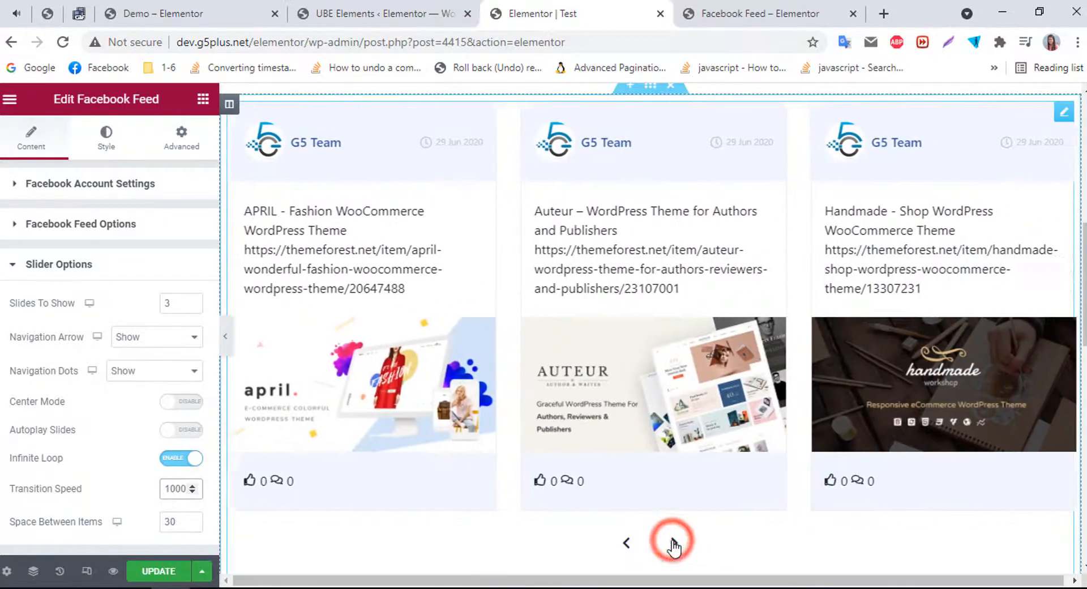
Try a space of 50 between the slider items, and set it back to 30
left_click(169, 524)
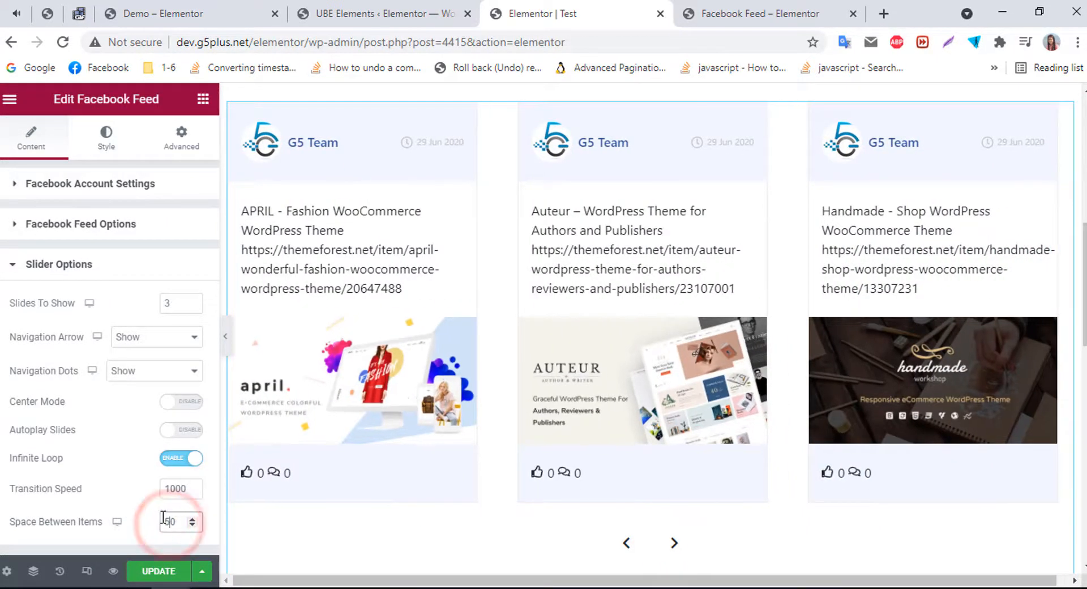
key("BackSpace")
type("3")
Disable the slider in the Facebook Feed Options to return the feed to a grid
left_click(93, 223)
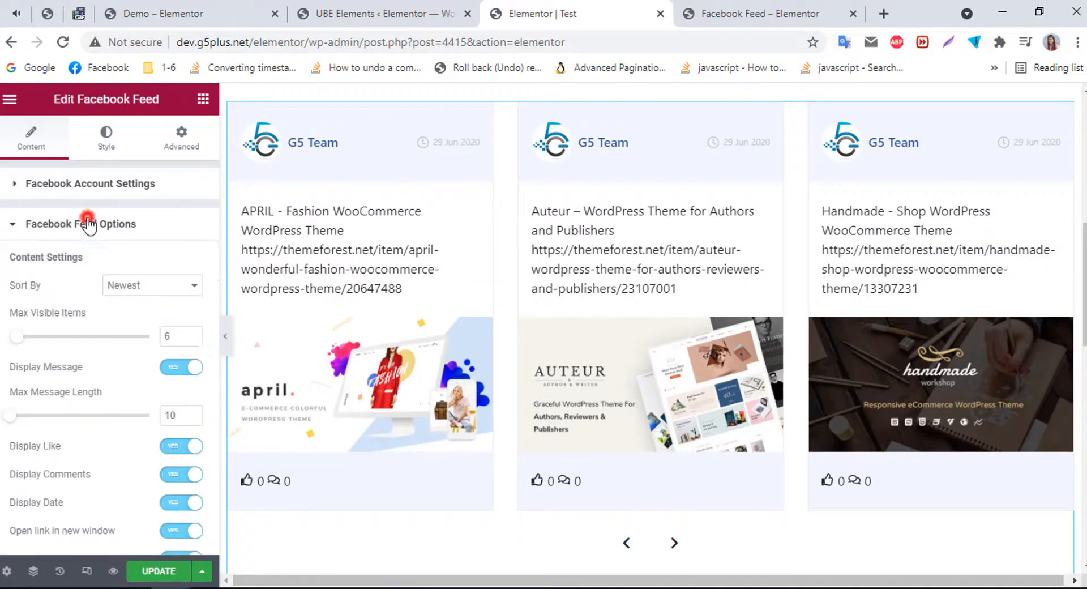
scroll(170, 452, "down", 1)
left_click(172, 494)
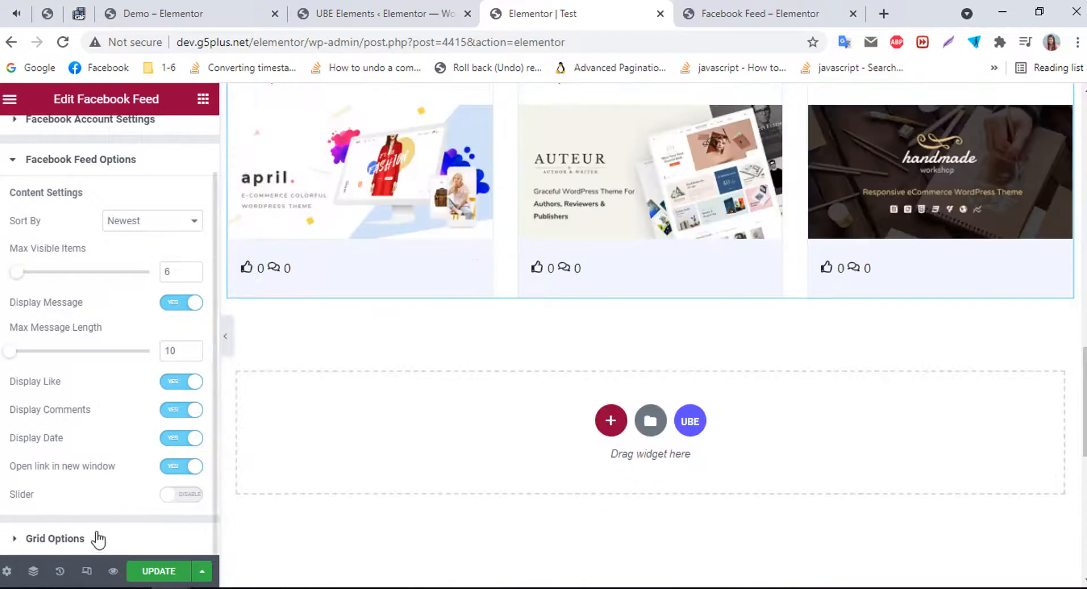
Try a grid of 2 columns in the Grid Options, and restore 3 columns
left_click(81, 536)
type("2")
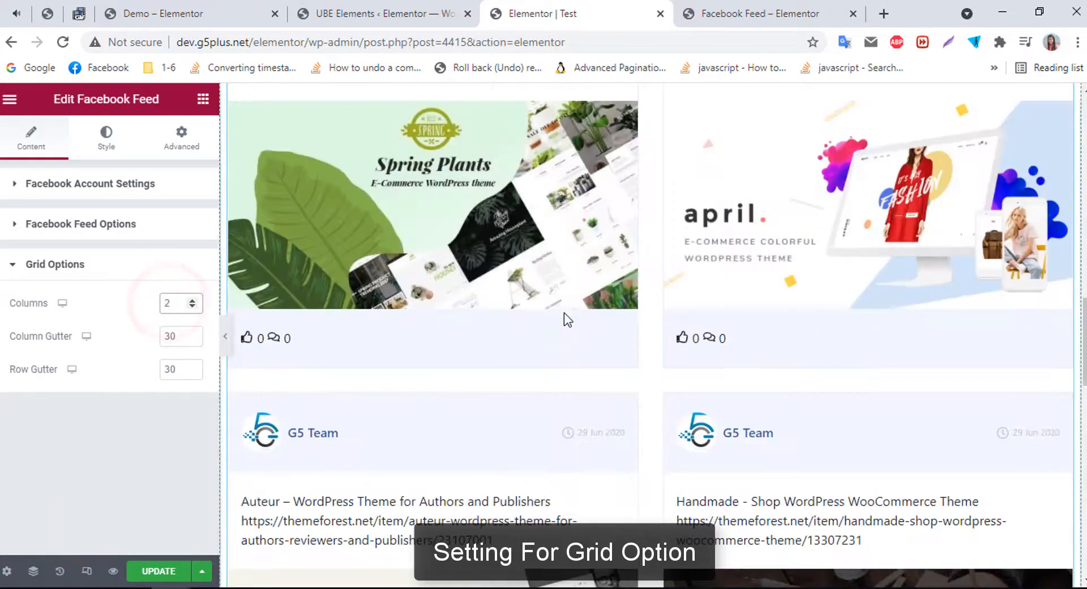
scroll(564, 312, "up", 3)
key("BackSpace")
type("3")
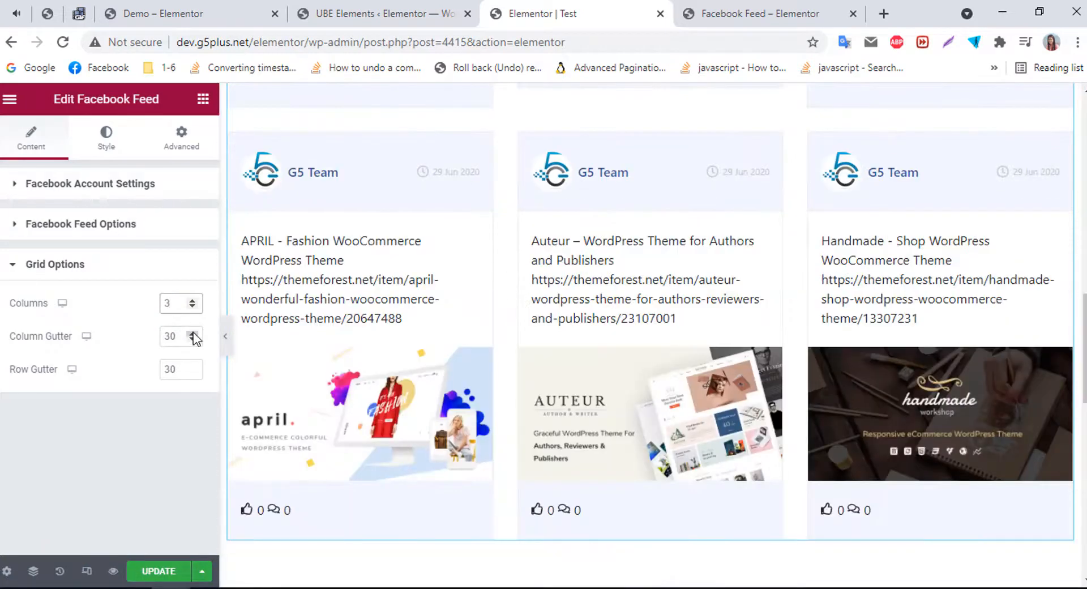
Try a row gutter of 50 in the Grid Options, and set both the column and row gutters back to 30
left_click(163, 335)
key("BackSpace")
type("3")
left_click(171, 370)
key("BackSpace")
type("5")
scroll(363, 375, "up", 2)
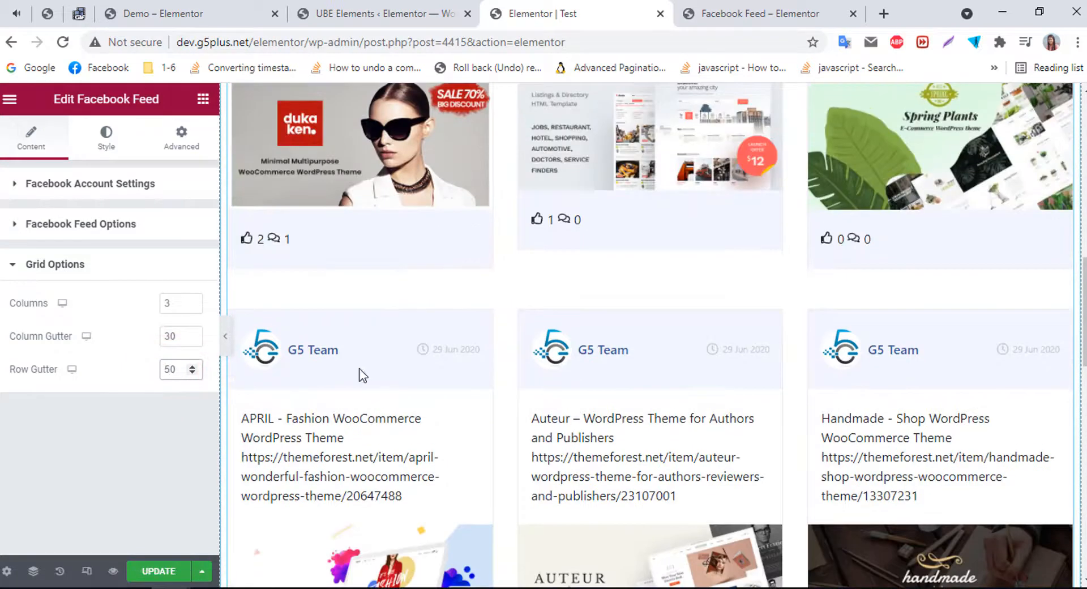
key("BackSpace")
type("3")
Try a solid border with a width of 1 on the Facebook Feed Item, and set its border type back to None
left_click(106, 137)
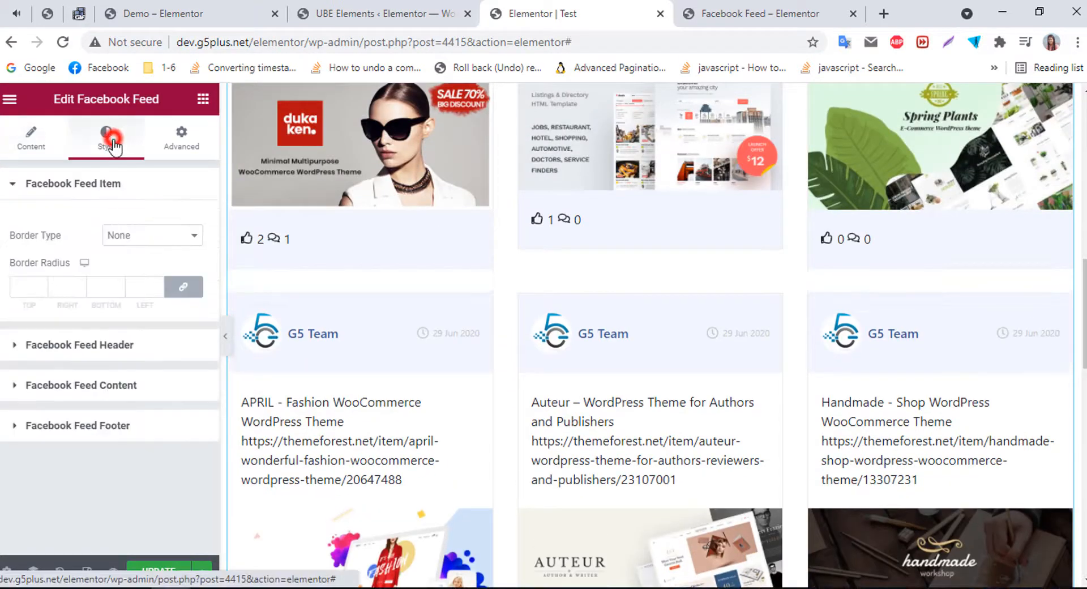
left_click(119, 233)
left_click(118, 260)
left_click(31, 287)
left_click(42, 285)
left_click(192, 331)
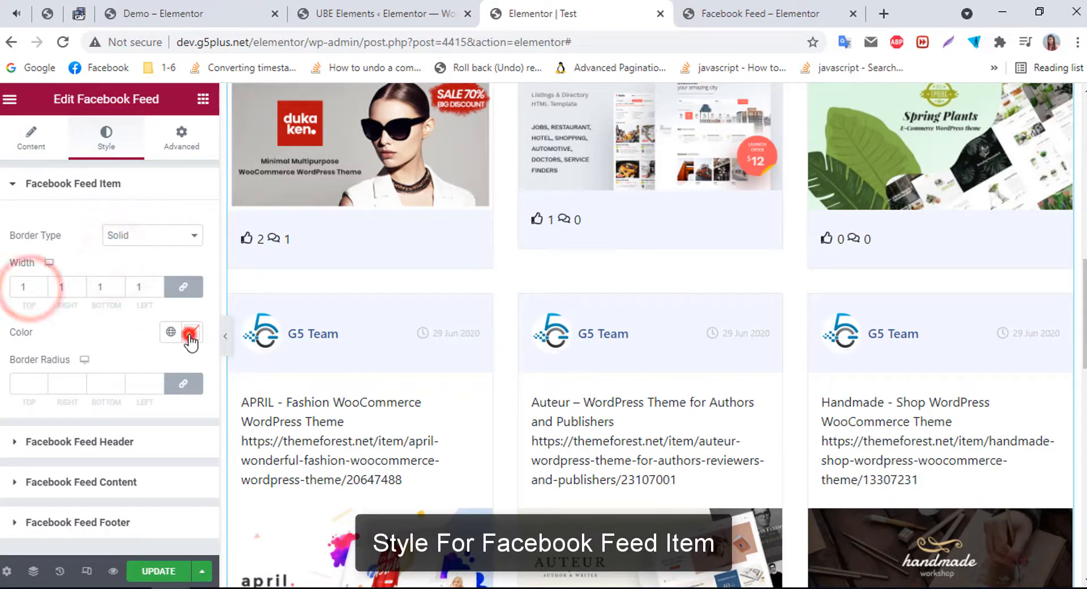
left_click(134, 234)
left_click(119, 252)
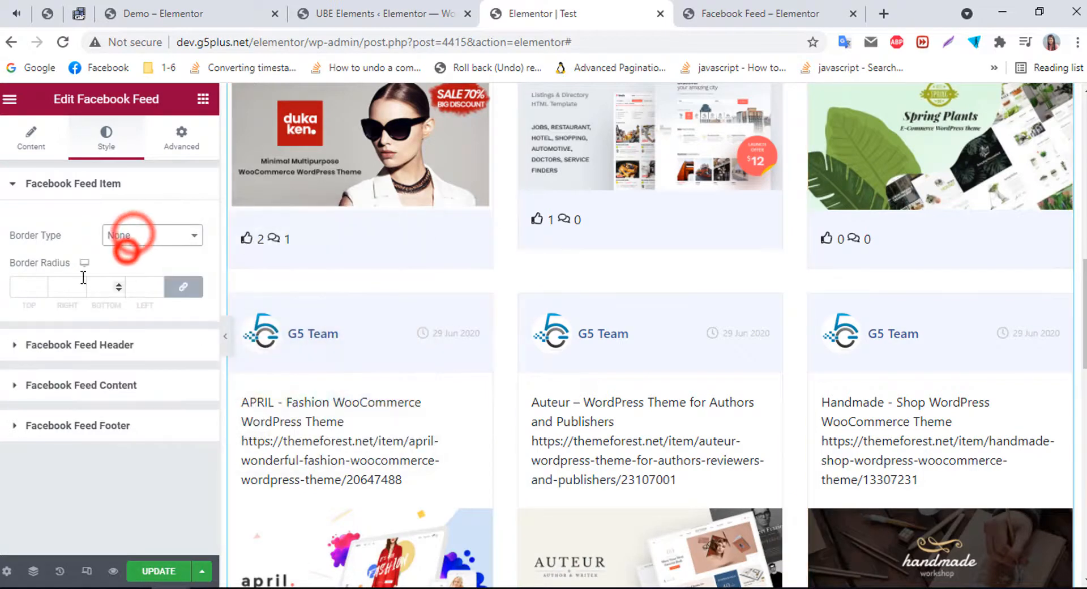
left_click(22, 287)
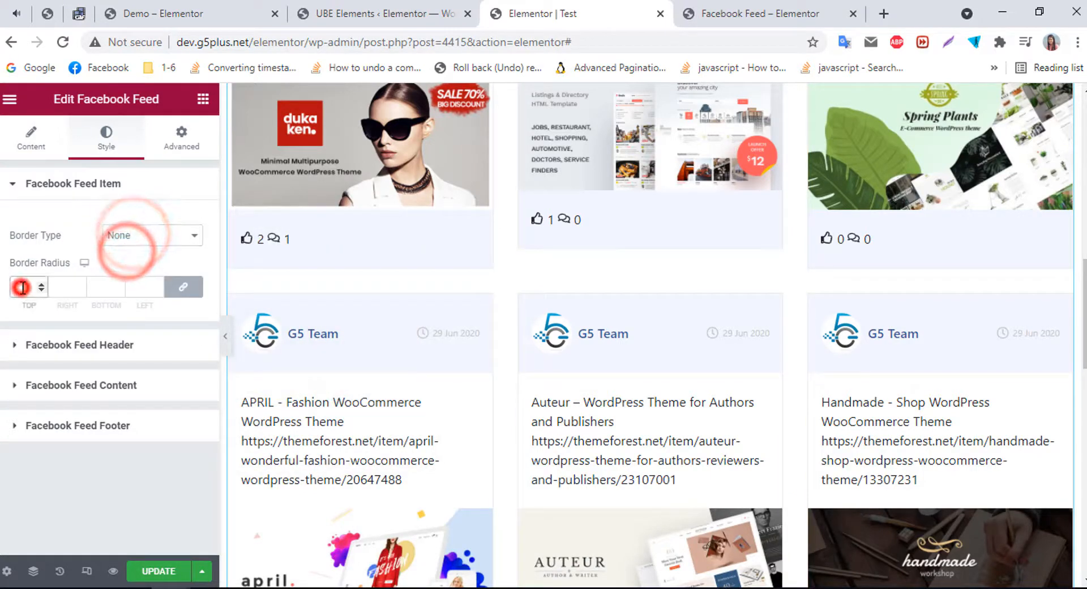
Try a padding of 20 px on all sides of the Facebook Feed Header, and clear it
left_click(92, 346)
left_click(22, 282)
type("20")
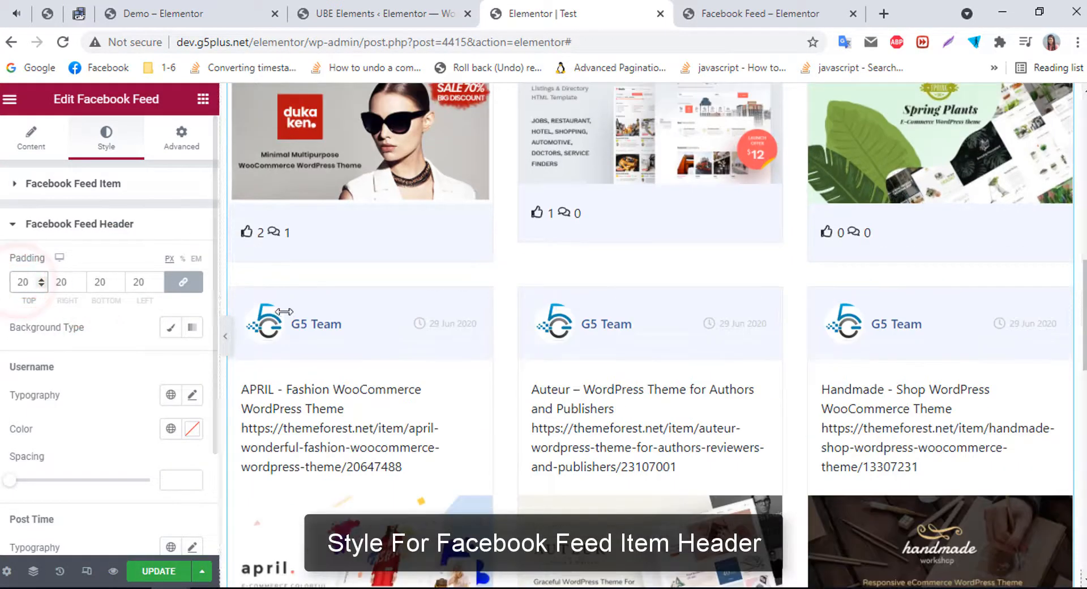
key("BackSpace")
key("BackSpace")
Try a classic background in color #E5D4D4 on the Facebook Feed Header, and reset the color
left_click(170, 326)
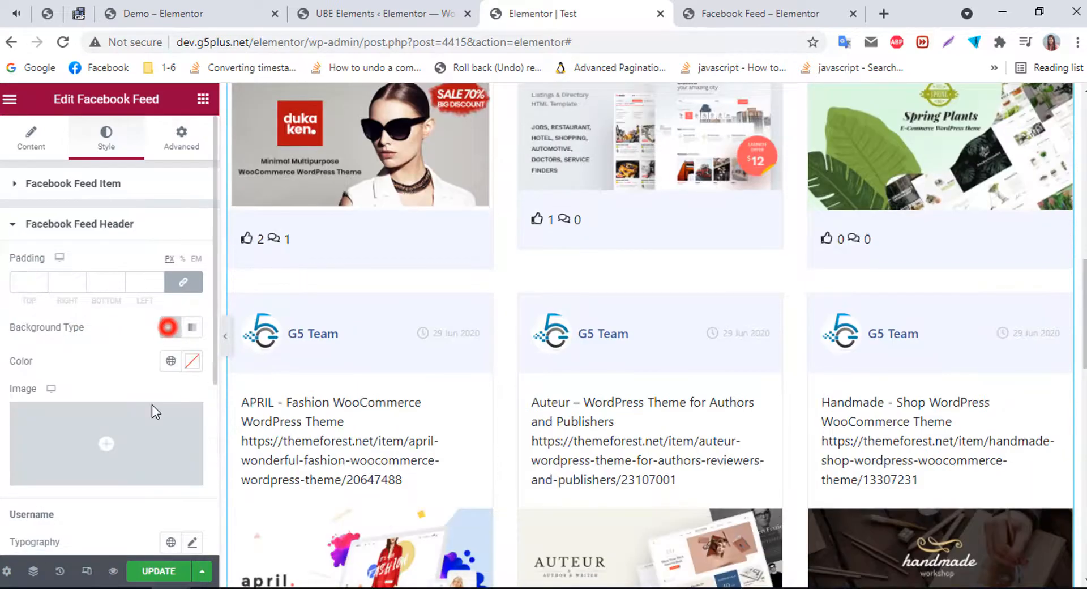
left_click(192, 362)
left_click(120, 147)
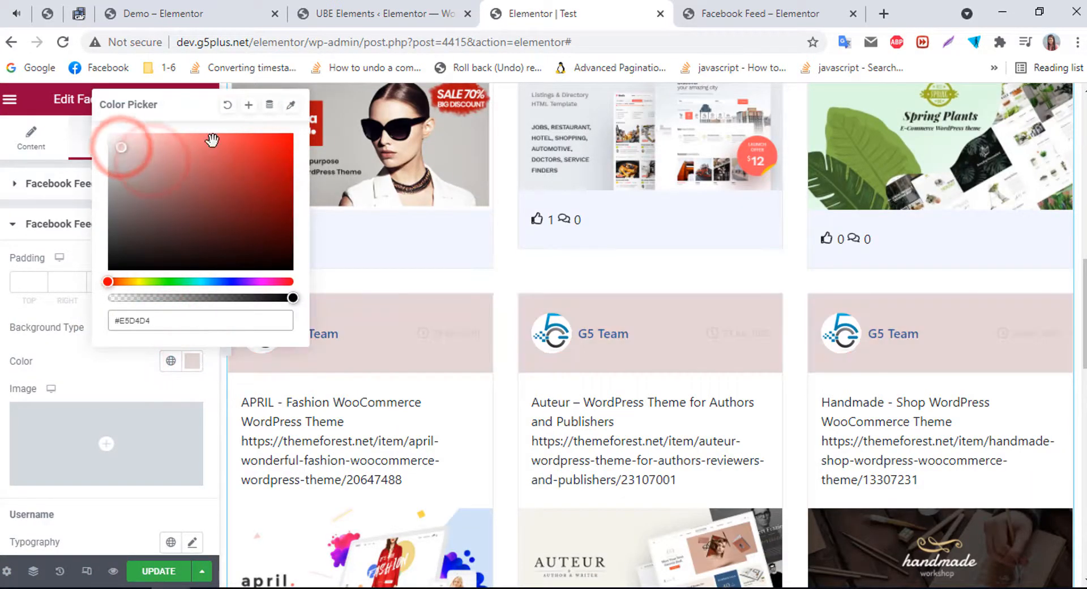
left_click(227, 111)
left_click(80, 381)
Try a font size of 12 px and the color #C78D8D on the header's username, and reset both
scroll(114, 339, "down", 5)
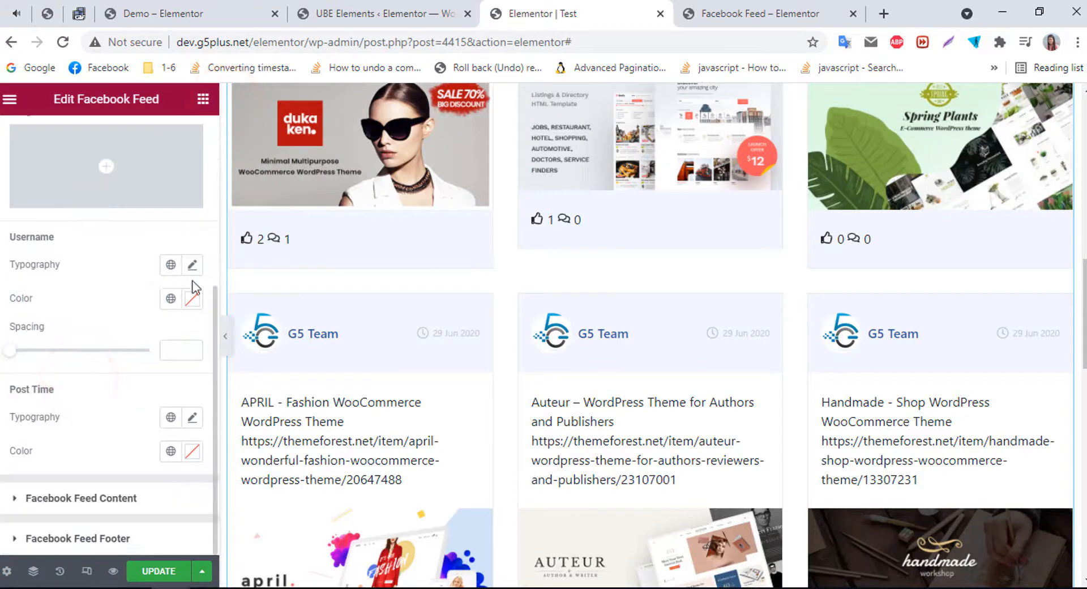
left_click(196, 264)
left_click_drag(21, 390, 25, 391)
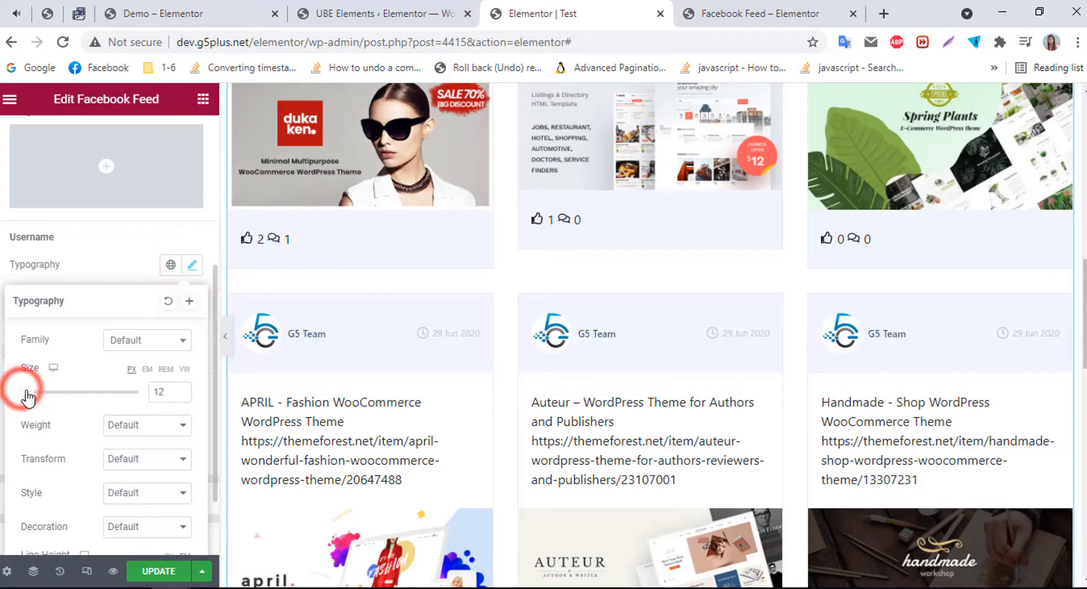
left_click(168, 301)
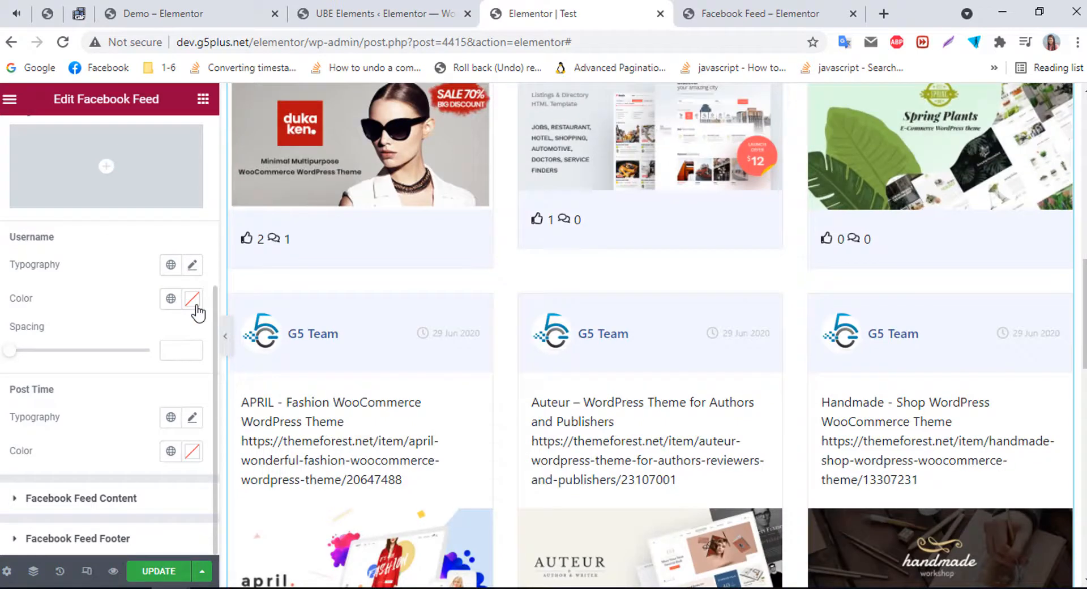
left_click(194, 303)
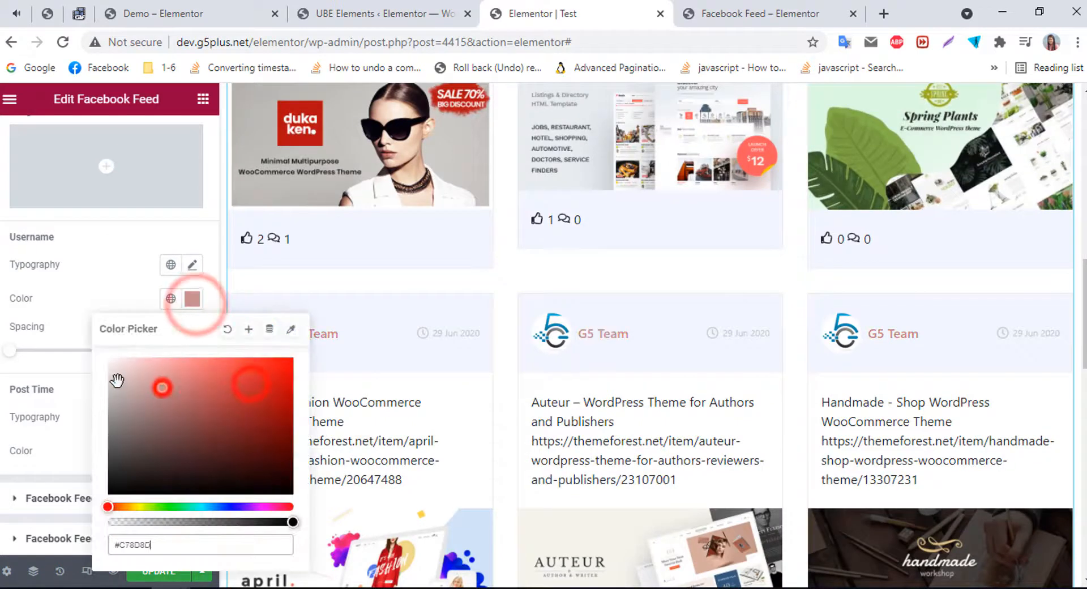
left_click(228, 330)
Try a username spacing of 5 in the feed header, and clear the value
left_click(12, 348)
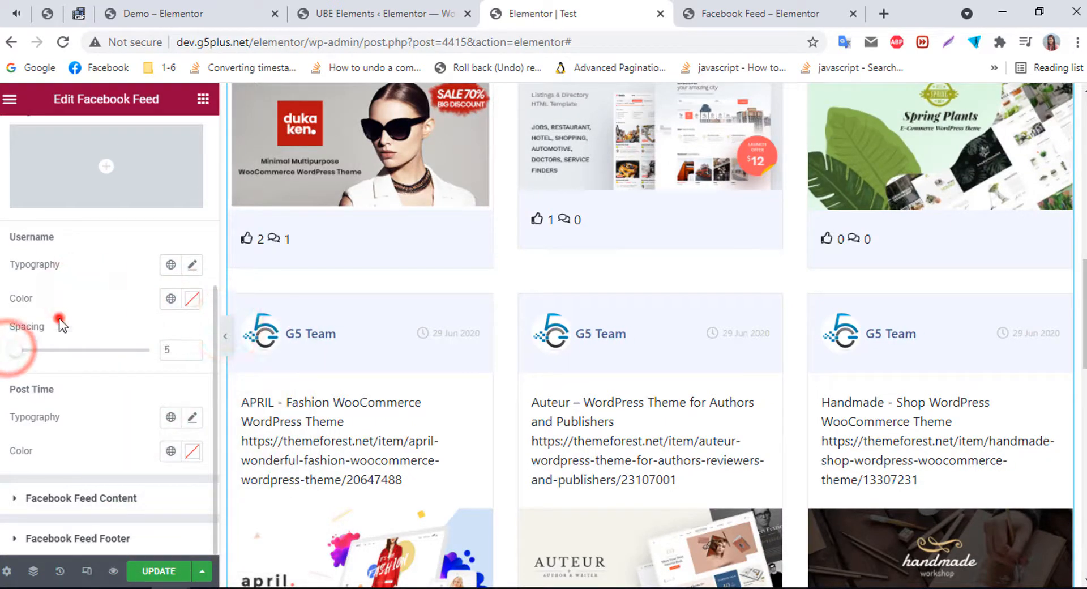
left_click(173, 349)
key("BackSpace")
Try a different font size and the color #EC2E2E on the header's post time, and reset both
left_click(192, 418)
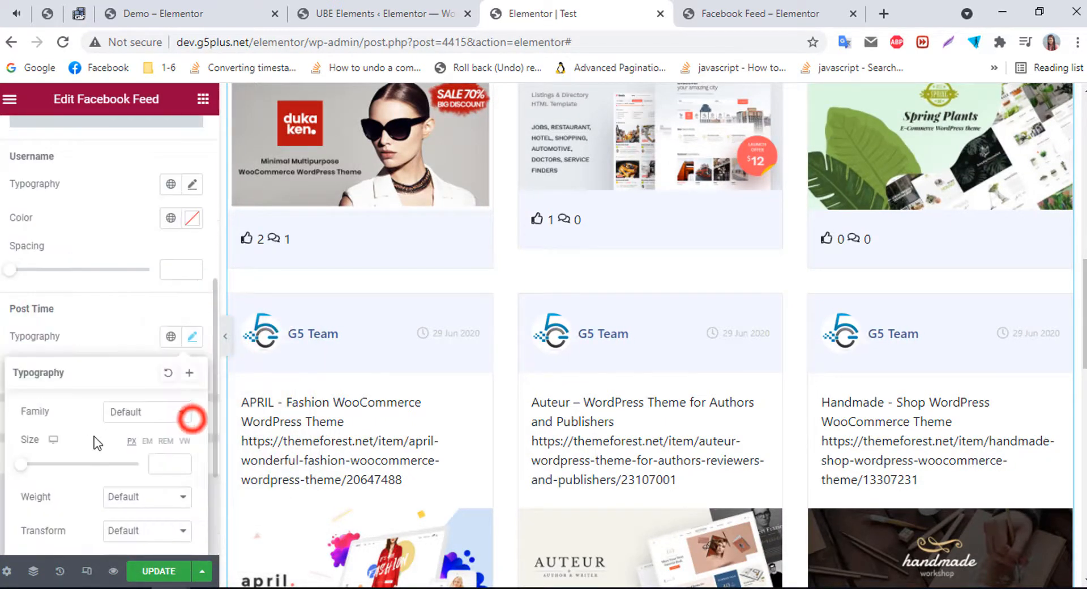
left_click_drag(29, 463, 41, 463)
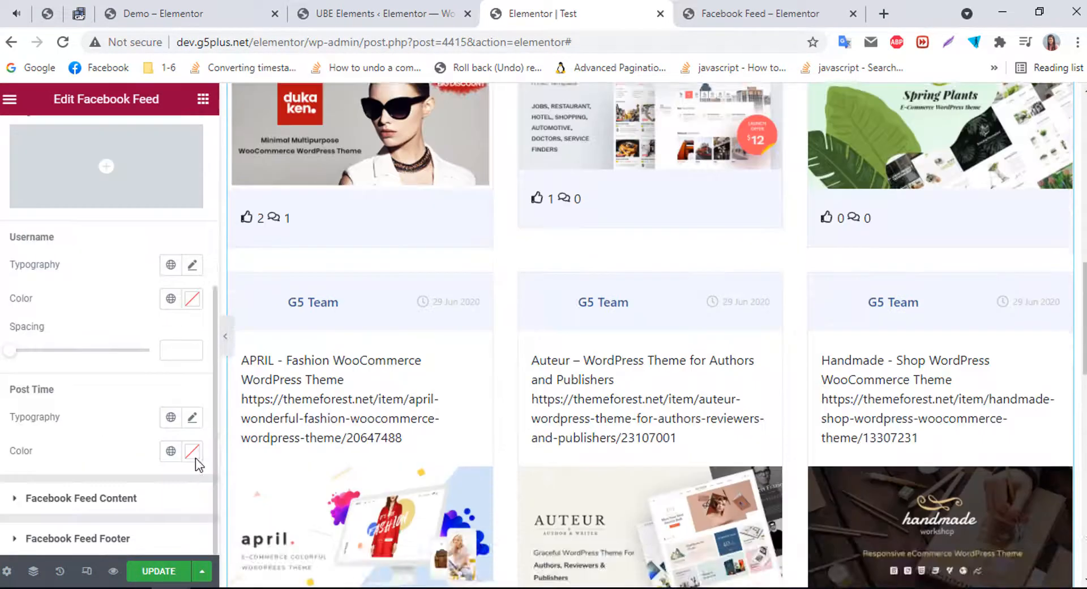
left_click(192, 450)
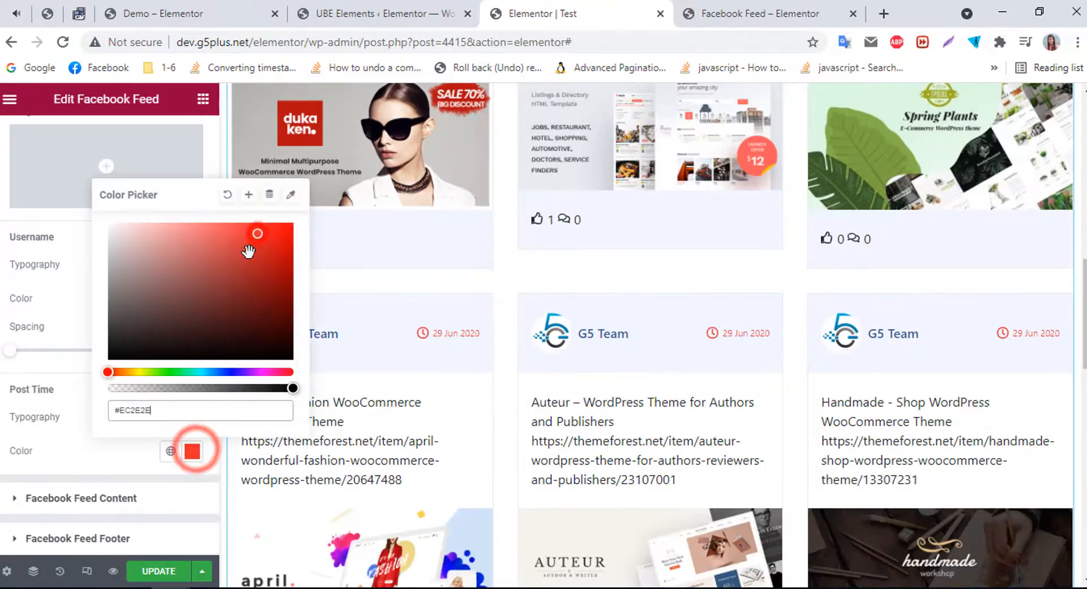
left_click(229, 195)
Try paddings of 20 px and 50 px on the Facebook Feed Content, and clear the padding
left_click(103, 509)
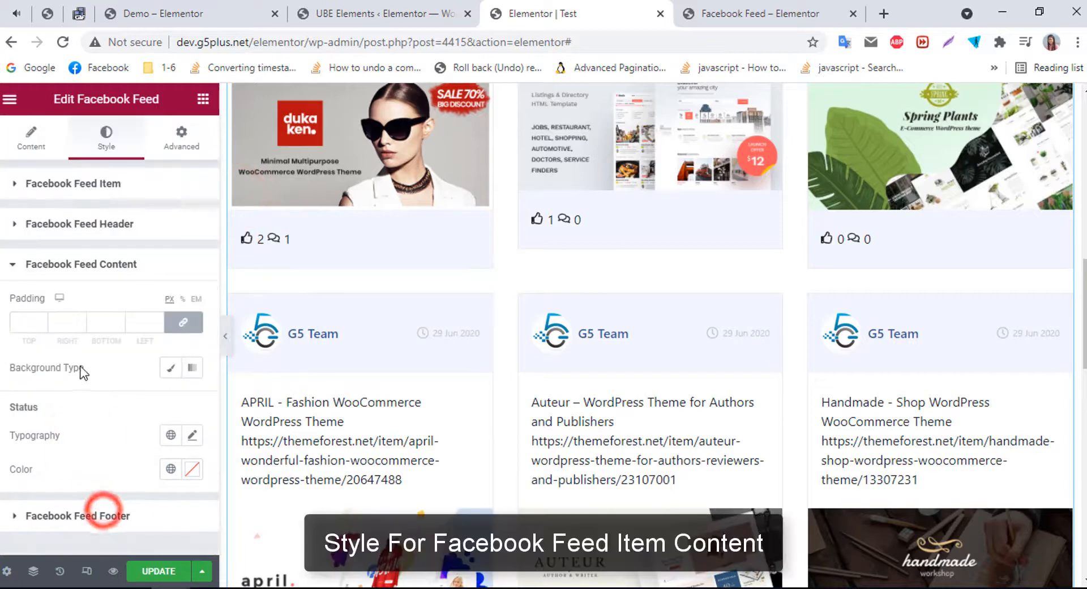
left_click(23, 321)
type("20")
key("BackSpace")
key("BackSpace")
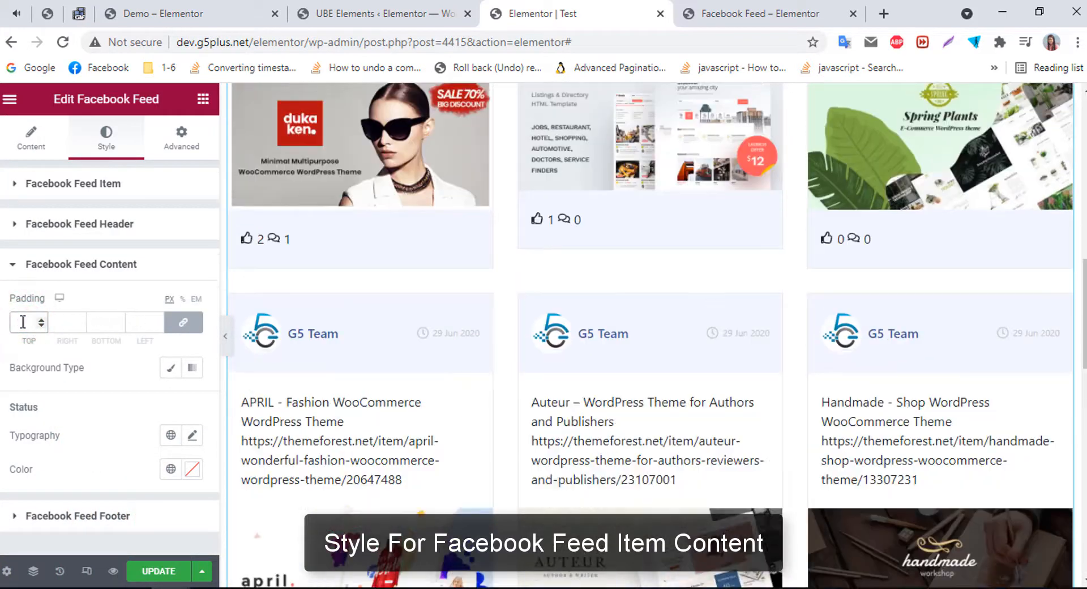
type("50")
key("BackSpace")
key("BackSpace")
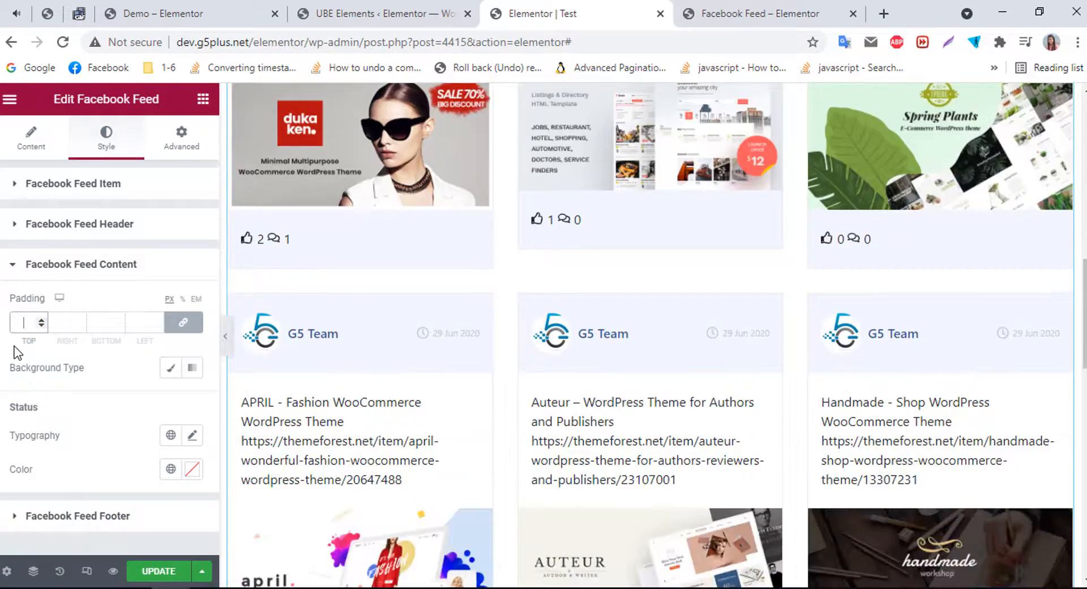
Try a classic background color on the Facebook Feed Content, reset the color and remove the background type
left_click(167, 365)
left_click(193, 403)
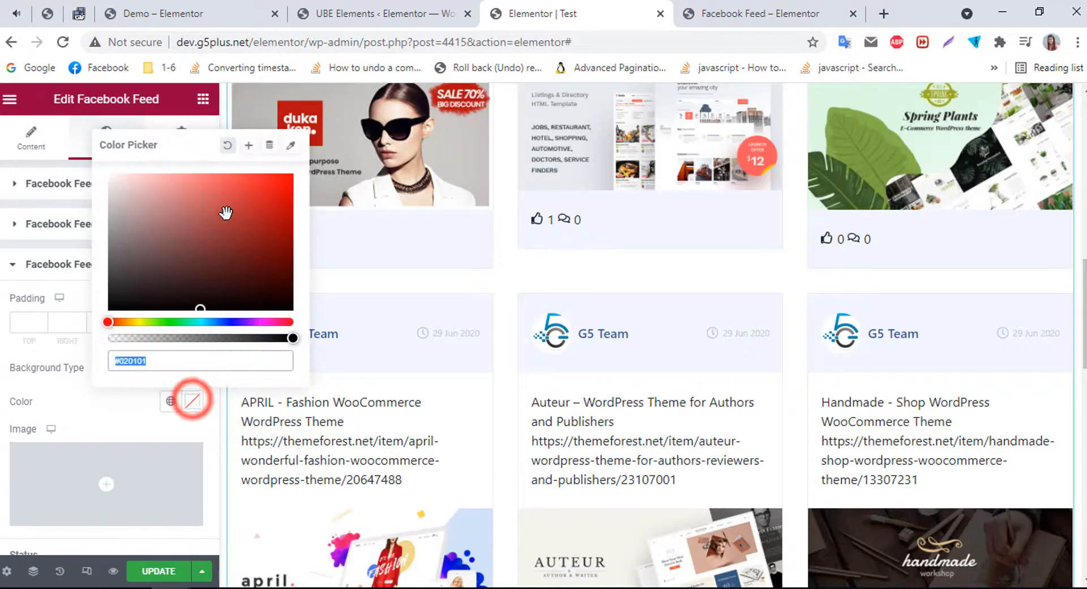
left_click(226, 212)
left_click(156, 205)
left_click(232, 146)
left_click(84, 433)
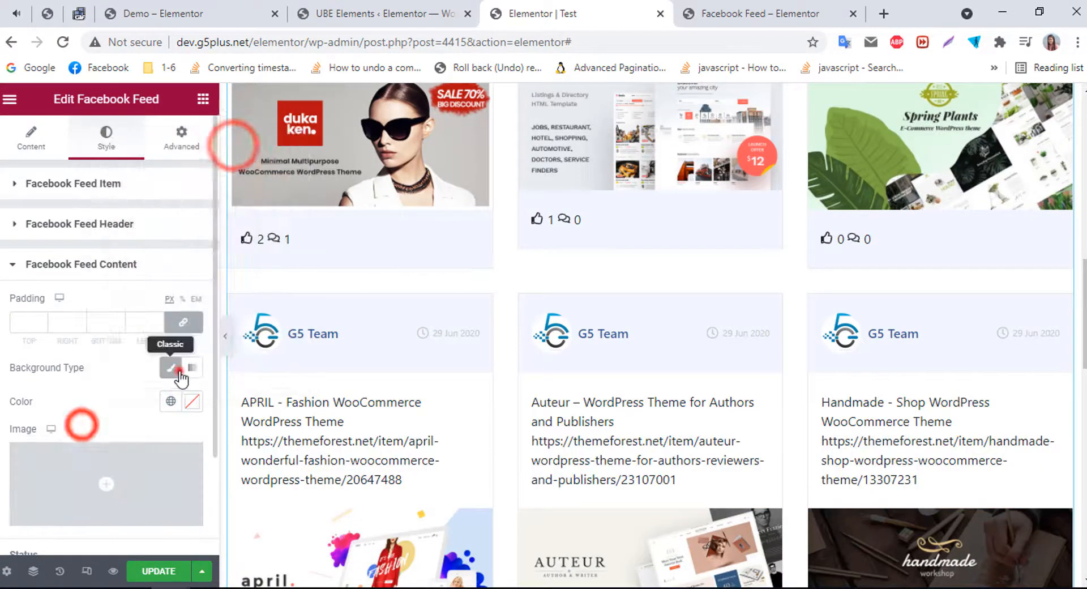
left_click(170, 367)
Try a different font size and the color #C92F2F on the feed content's status text, and reset both
left_click(186, 435)
left_click_drag(24, 399, 32, 400)
key("BackSpace")
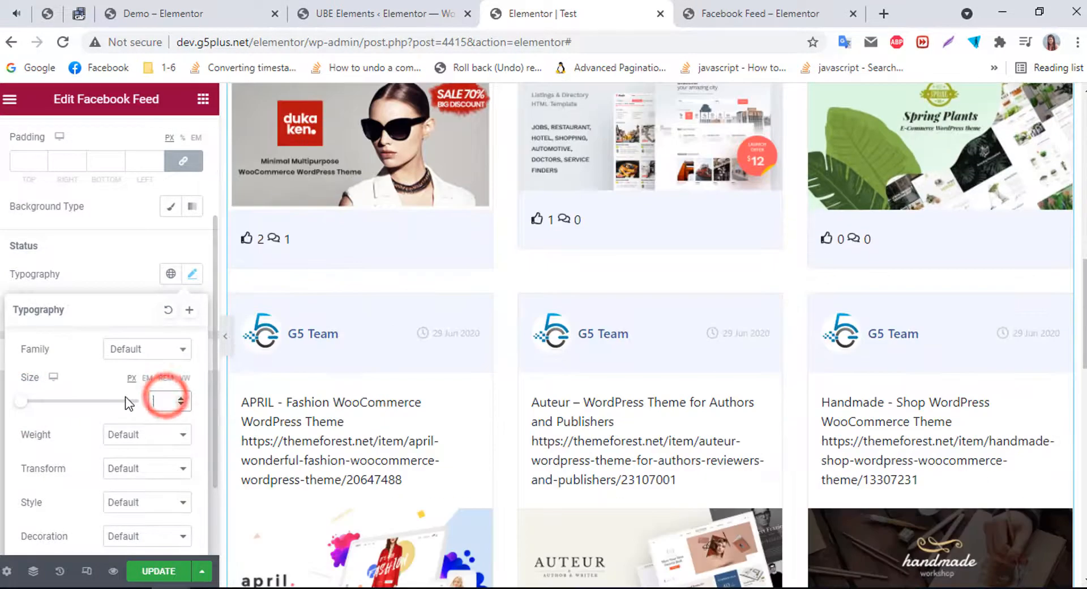
left_click(119, 261)
left_click(196, 309)
left_click(249, 396)
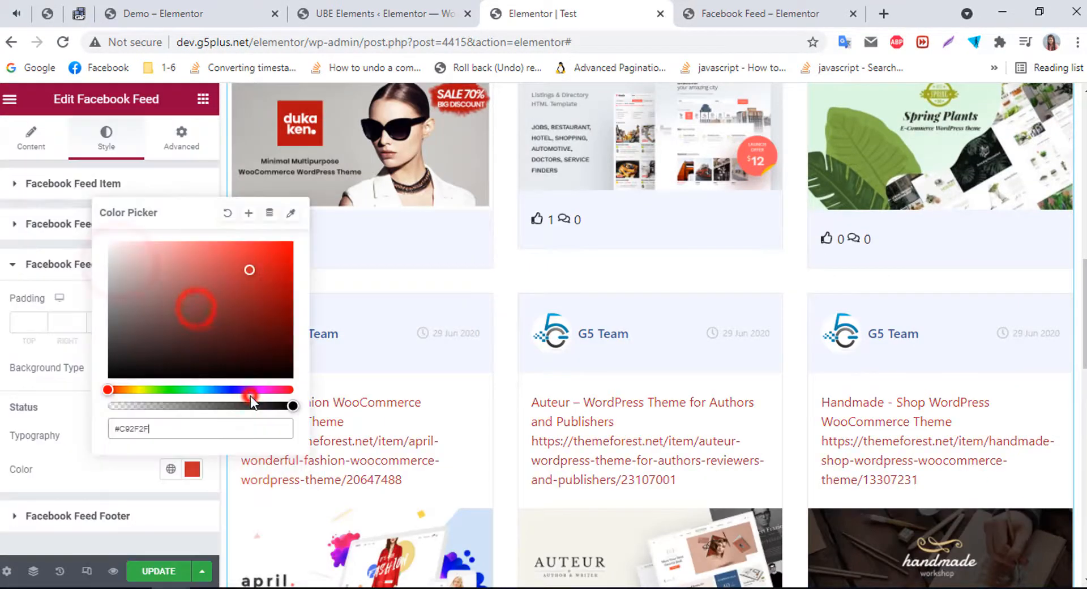
left_click(227, 213)
left_click(68, 407)
Try a classic background color on the Facebook Feed Footer, reset the color and remove the background type
left_click(109, 516)
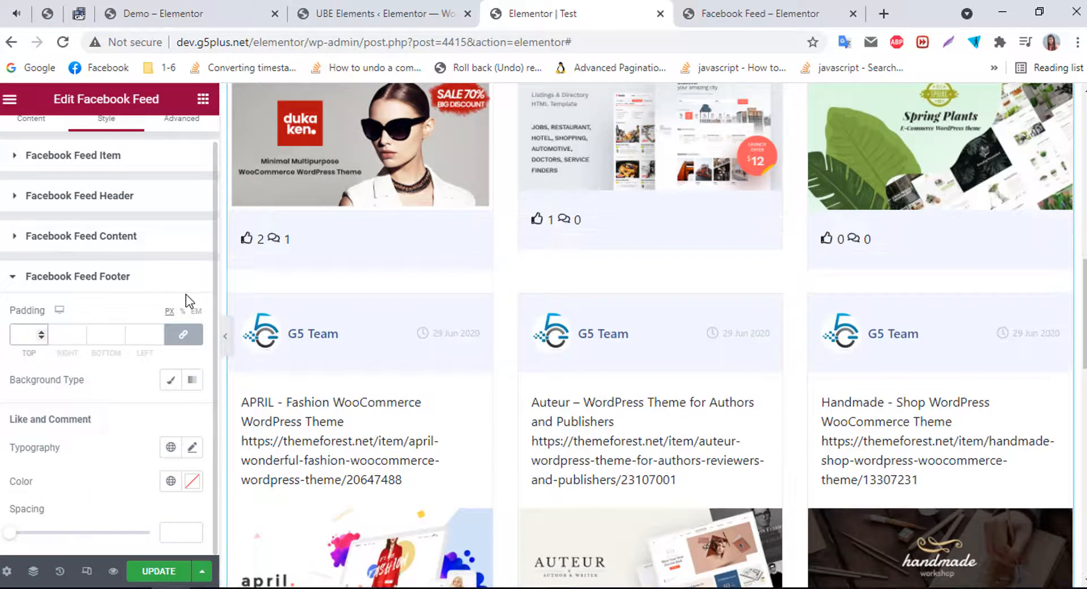
left_click(170, 380)
left_click(192, 413)
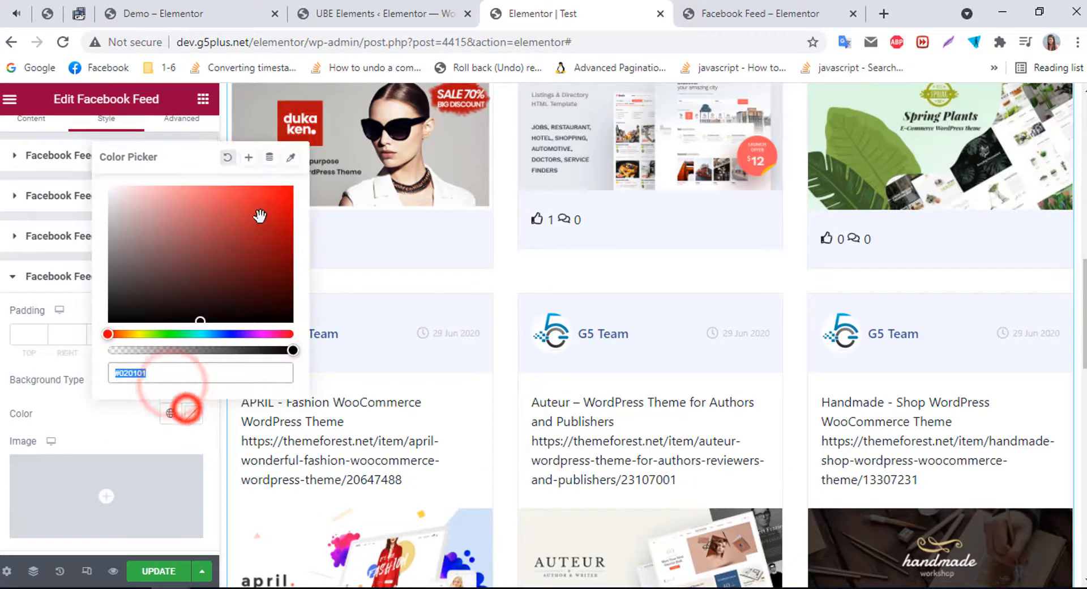
left_click(260, 218)
left_click(227, 166)
left_click(169, 379)
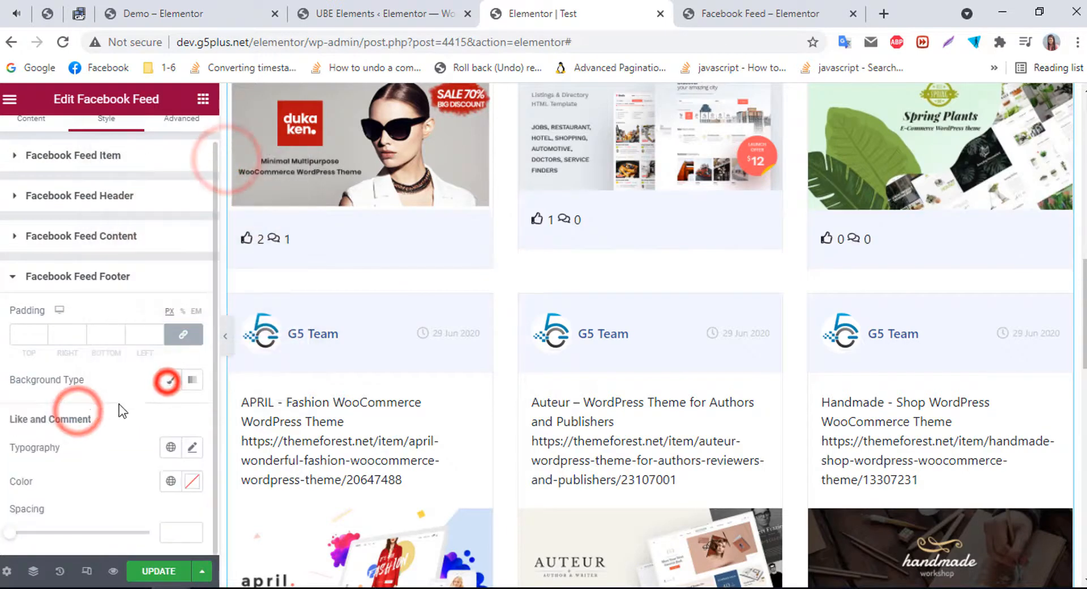
Try a font size of 23 px and a different color on the footer's likes and comments, and reset both
left_click(190, 446)
left_click_drag(25, 411, 34, 412)
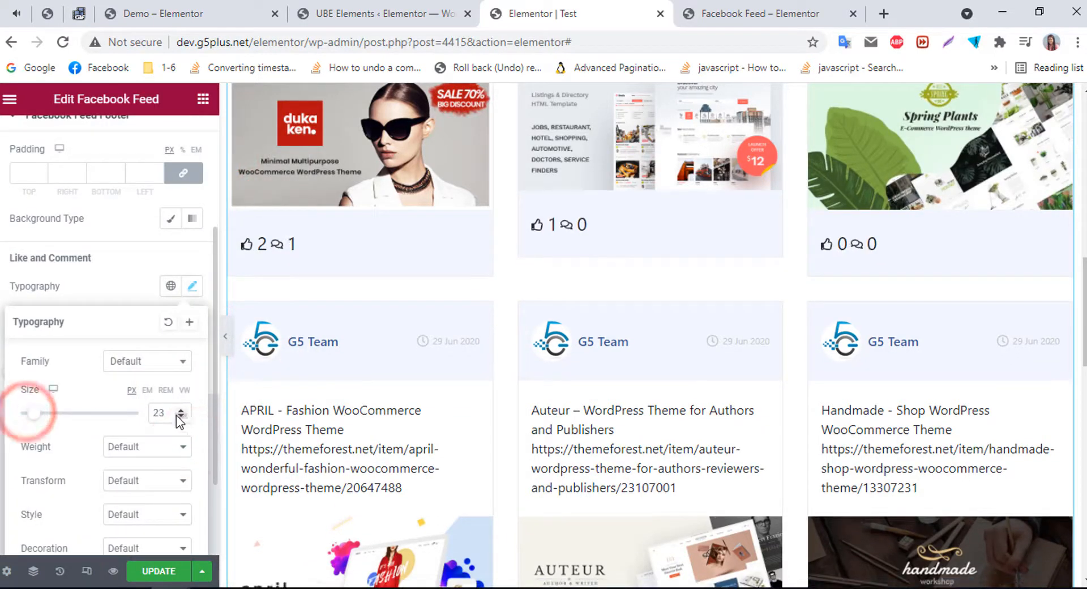
key("BackSpace")
left_click(104, 287)
left_click(192, 315)
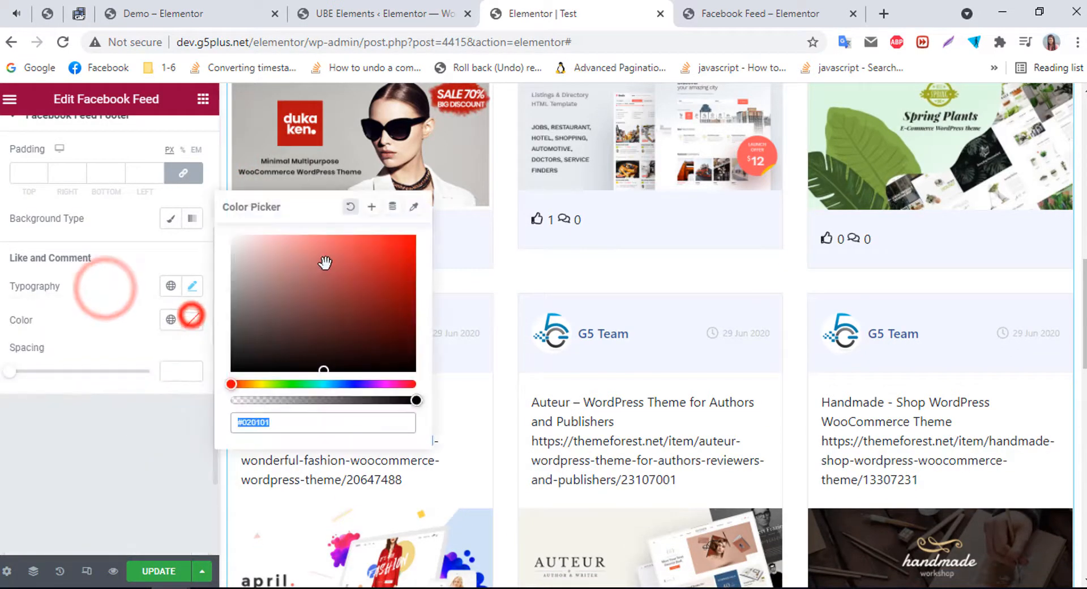
left_click(367, 258)
left_click(227, 225)
left_click(85, 473)
Set the spacing of the footer's likes and comments to about 14
left_click(8, 533)
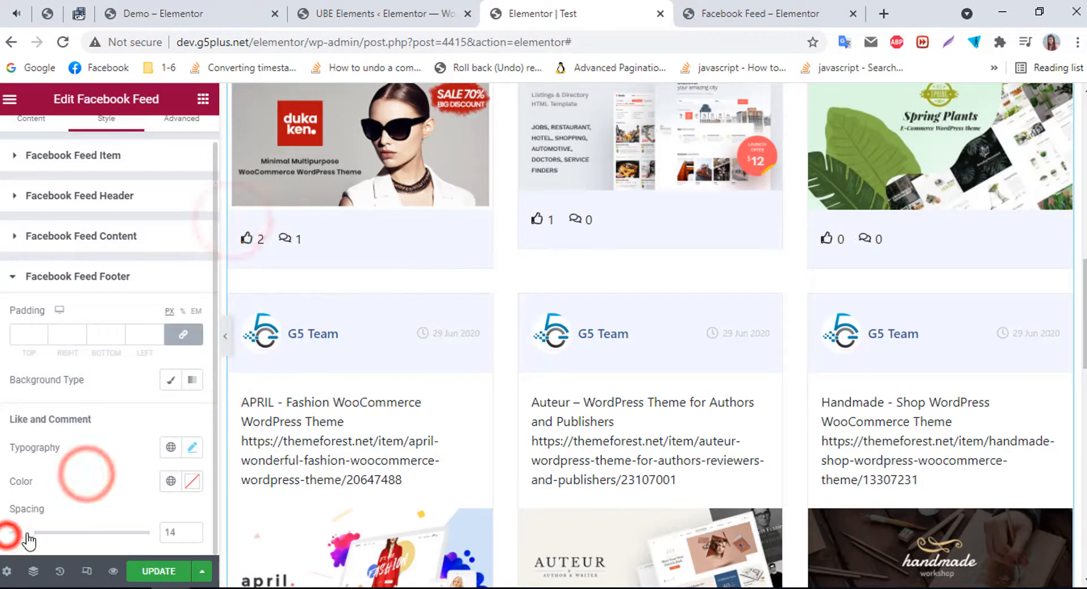
scroll(92, 348, "up", 1)
Enable the slider in the Facebook Feed Options to show the feed as a carousel
left_click(31, 138)
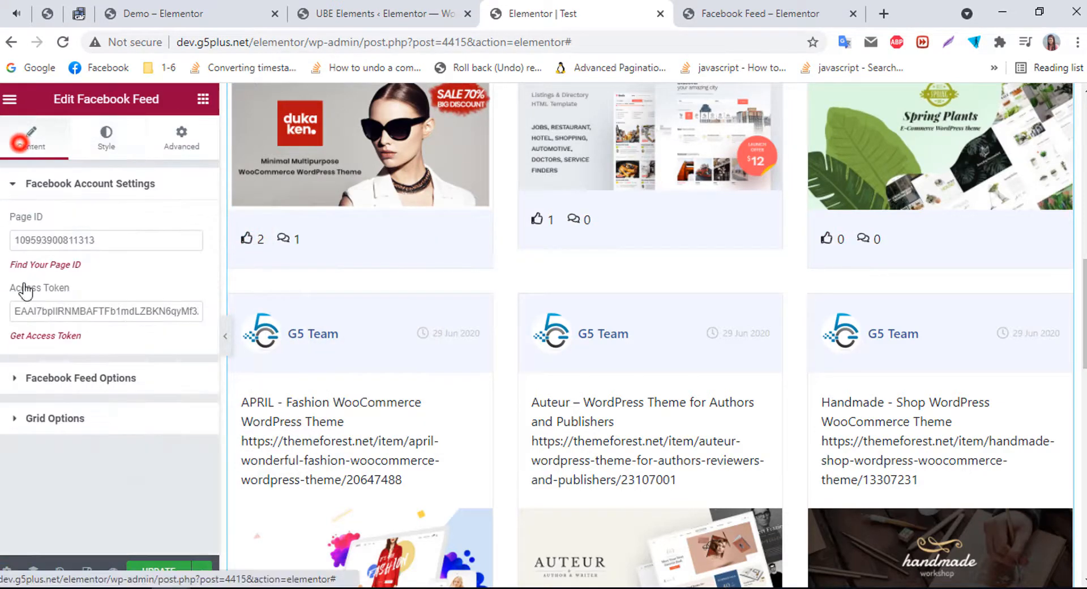
left_click(88, 419)
left_click(105, 221)
left_click(184, 498)
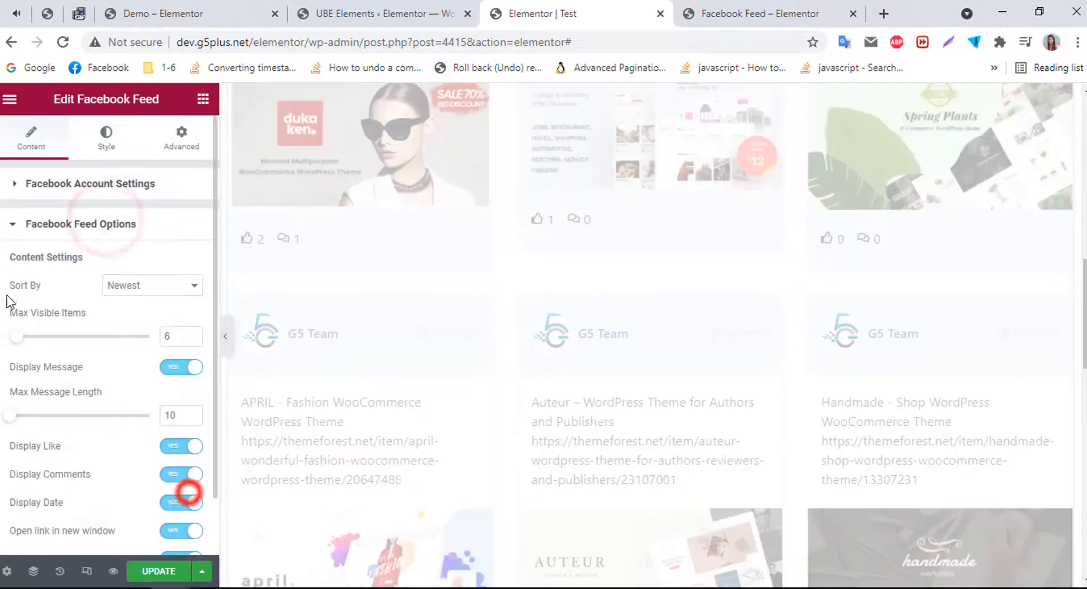
Try the horizontal center and the middle arrow positions in the Navigation Arrows style, and restore the position below the slides
left_click(107, 140)
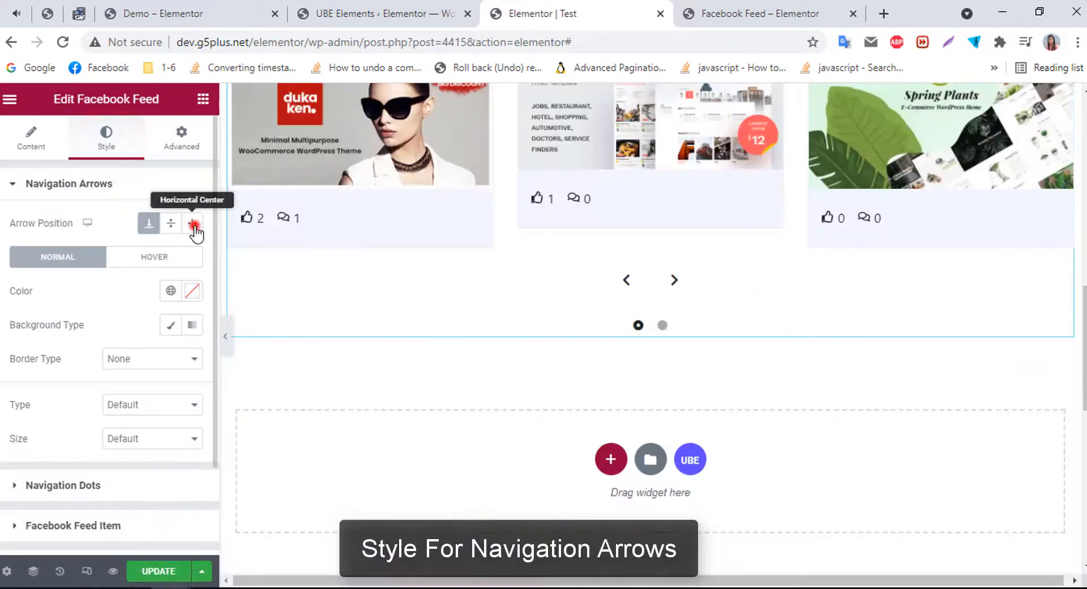
left_click(194, 224)
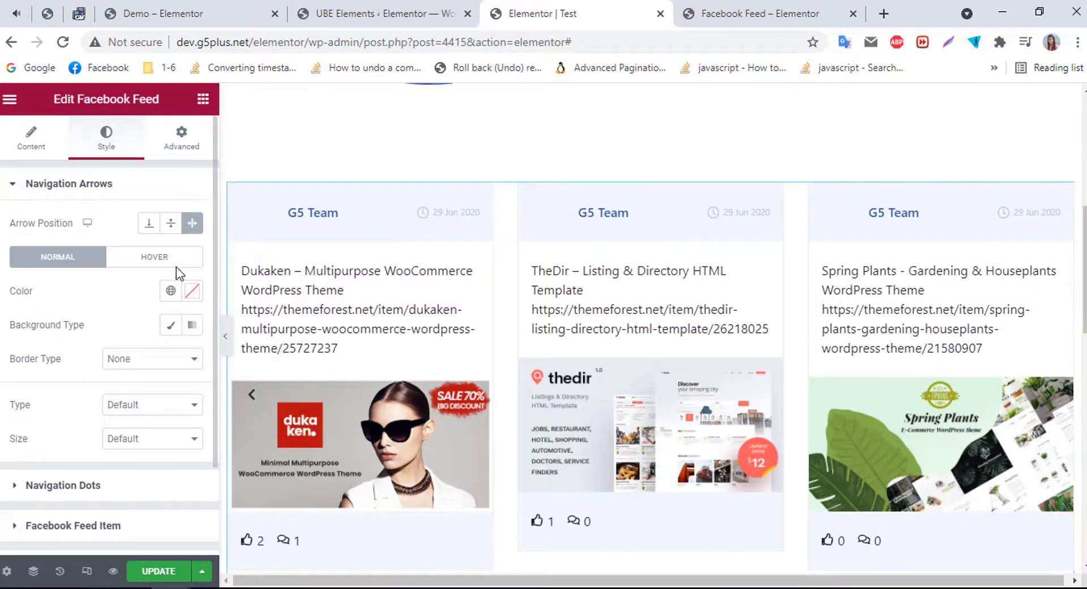
left_click(170, 223)
scroll(640, 422, "down", 5)
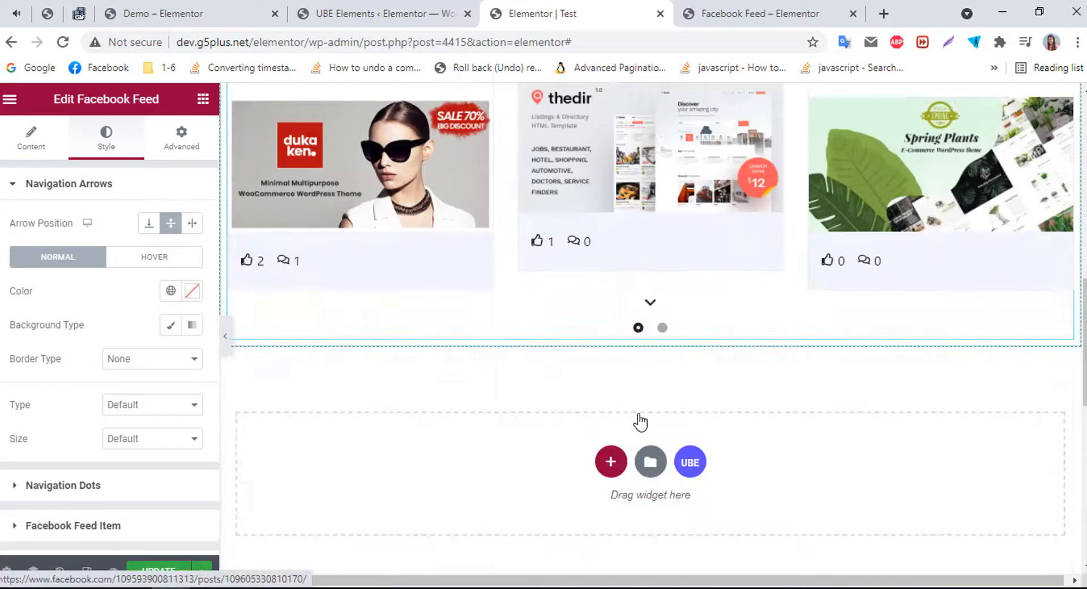
scroll(640, 422, "up", 2)
left_click(149, 222)
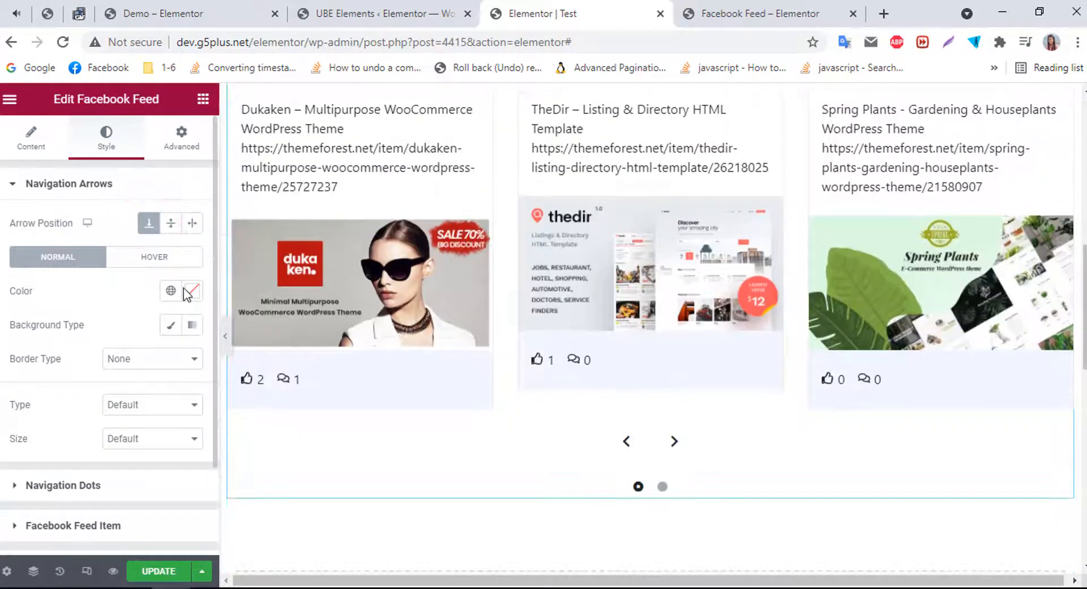
Try a dark red color on the navigation arrows in the normal state and reset it
left_click(188, 291)
left_click(269, 376)
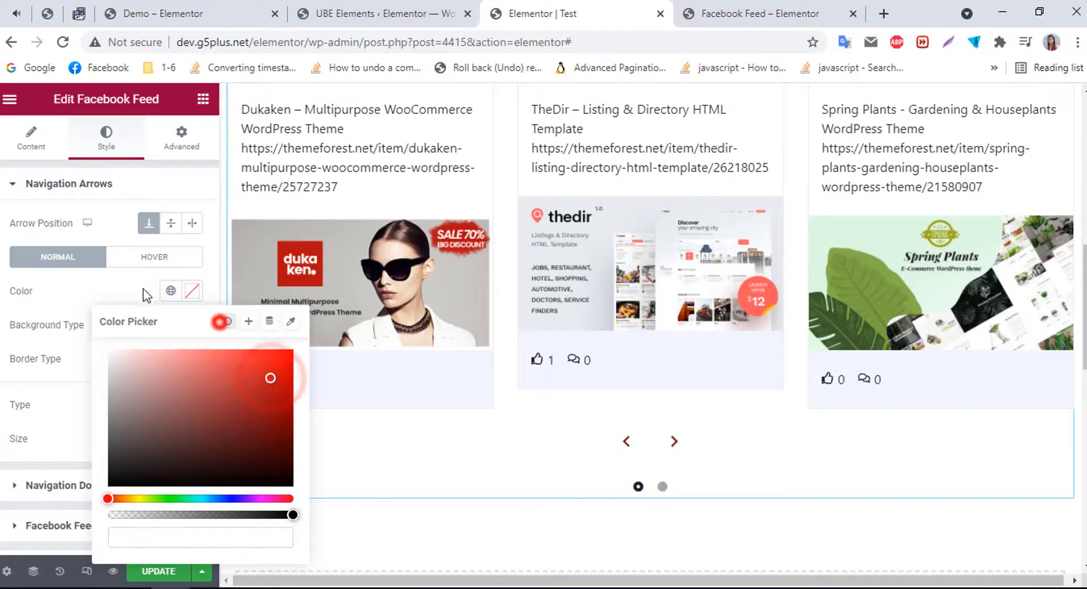
left_click(219, 321)
Give the navigation arrows a classic background with the color #E0CCCC in the normal state
left_click(170, 320)
left_click(192, 358)
left_click(124, 147)
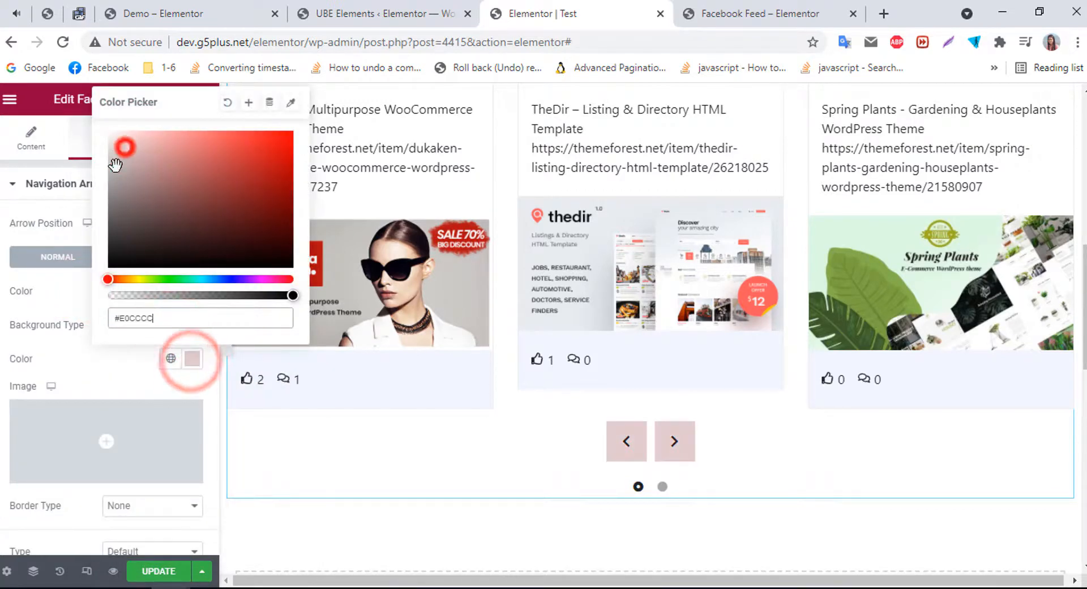
left_click(88, 358)
Add a solid border of width 1 in #D3B7B7 to the navigation arrows' normal state
scroll(96, 365, "down", 3)
left_click(139, 344)
left_click(140, 371)
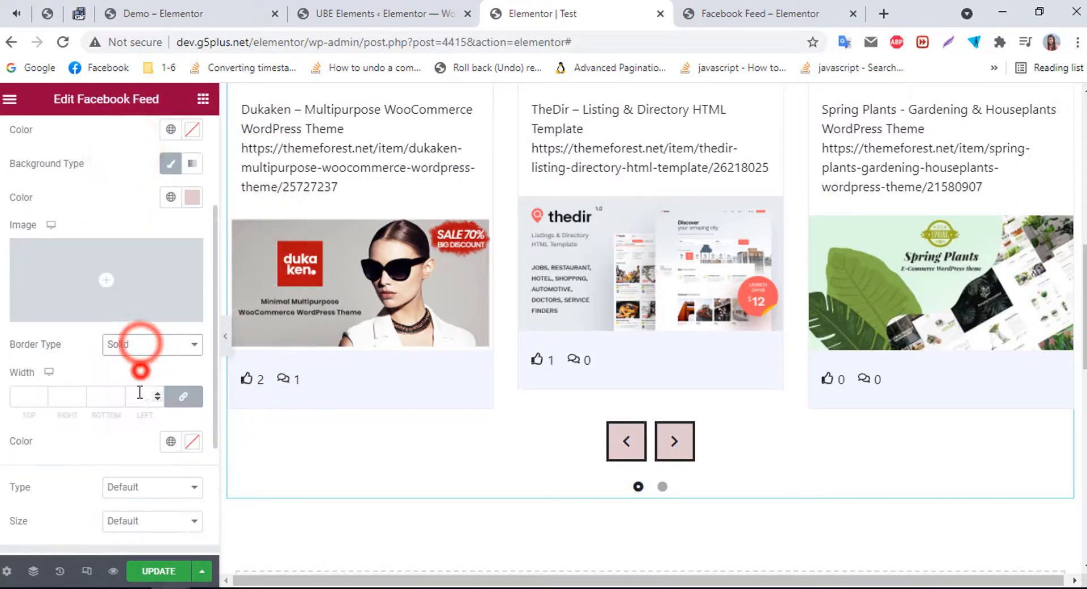
left_click(25, 396)
type("1")
left_click(192, 441)
left_click(131, 238)
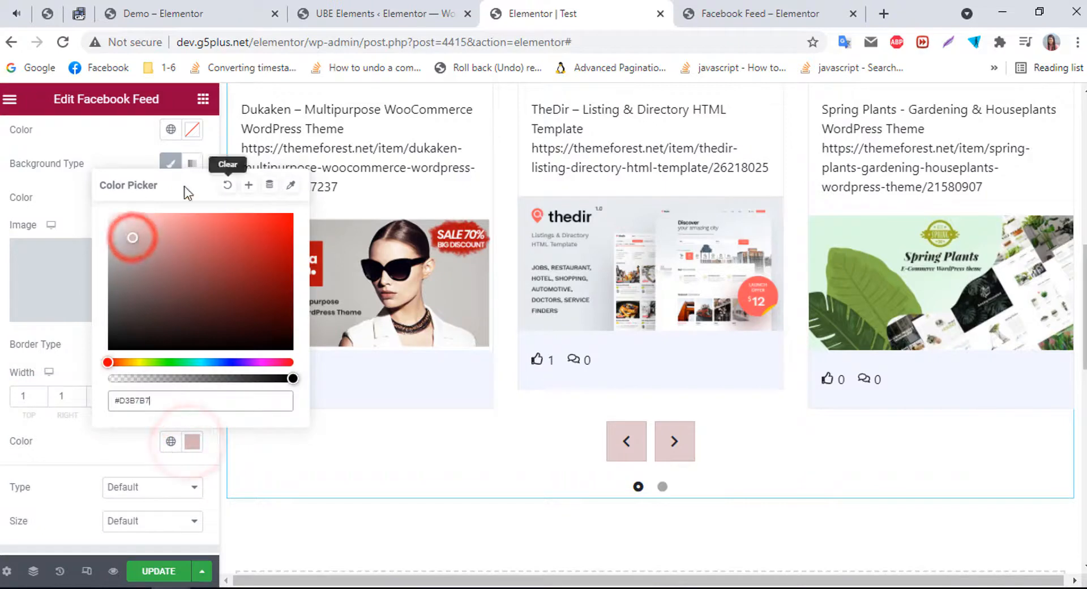
left_click(66, 192)
Set the navigation arrows' hover state to a classic #0E0101 background and an #EEE7E7 arrow color
scroll(135, 394, "up", 3)
scroll(133, 387, "down", 2)
left_click(135, 149)
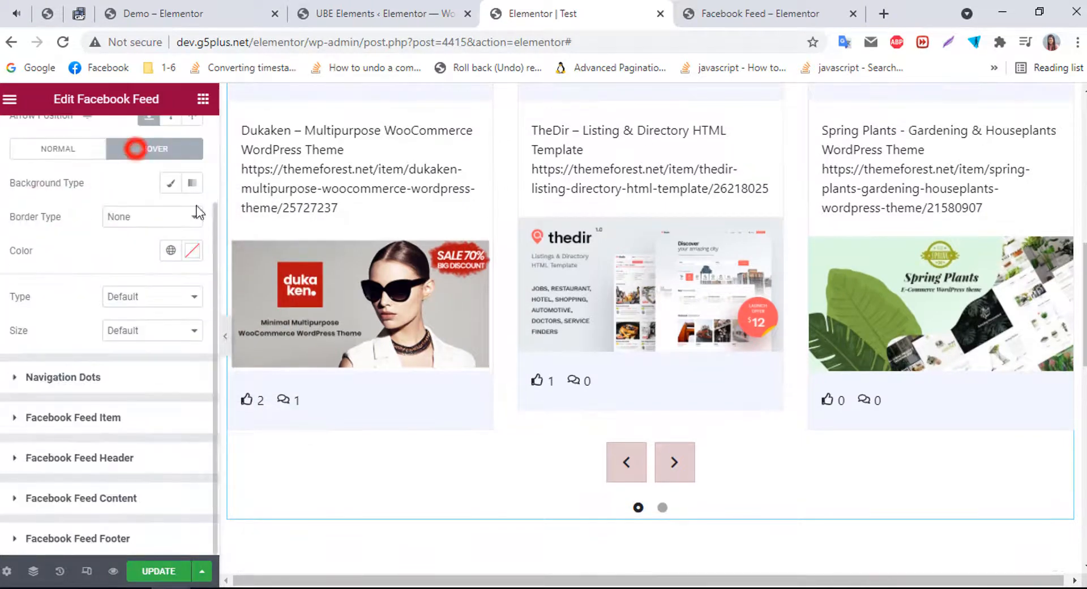
left_click(171, 182)
left_click(192, 217)
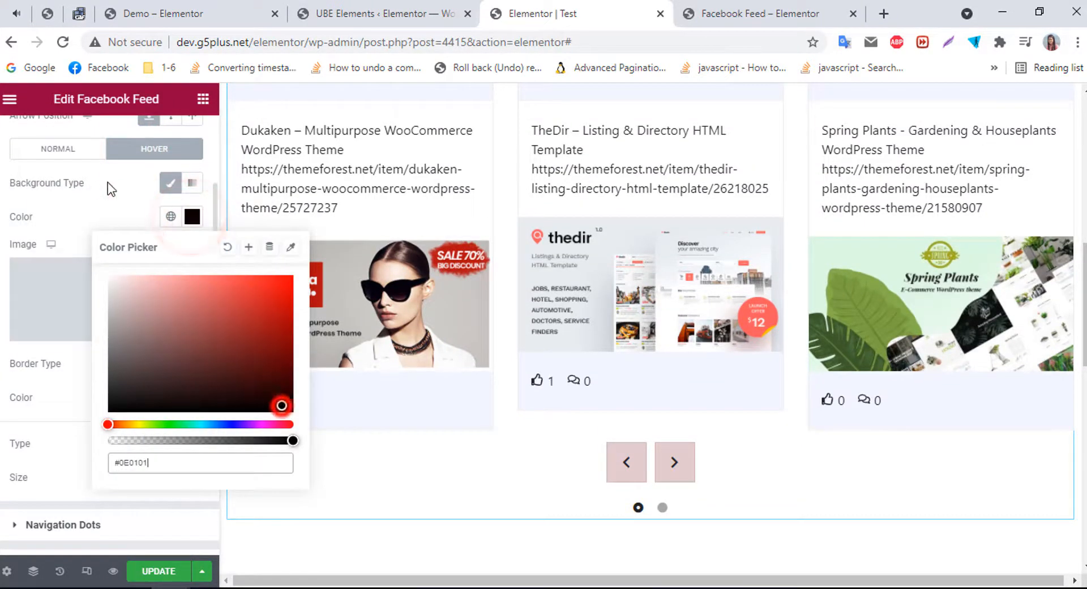
left_click(89, 181)
left_click(192, 399)
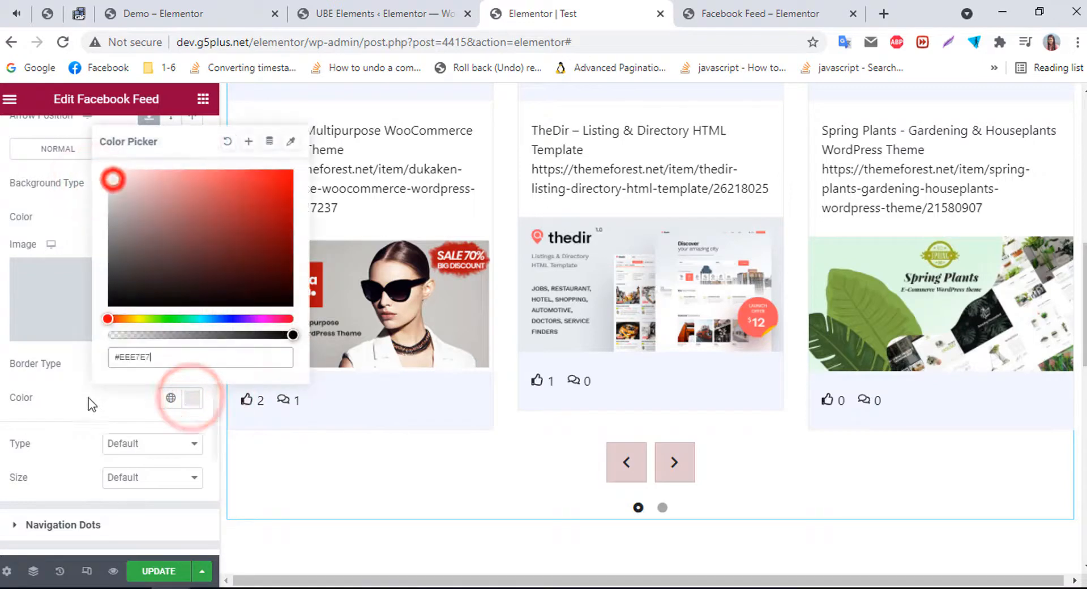
left_click(114, 182)
left_click(73, 391)
Add a solid border of width 1 in #C01919 to the navigation arrows' hover state
left_click(148, 393)
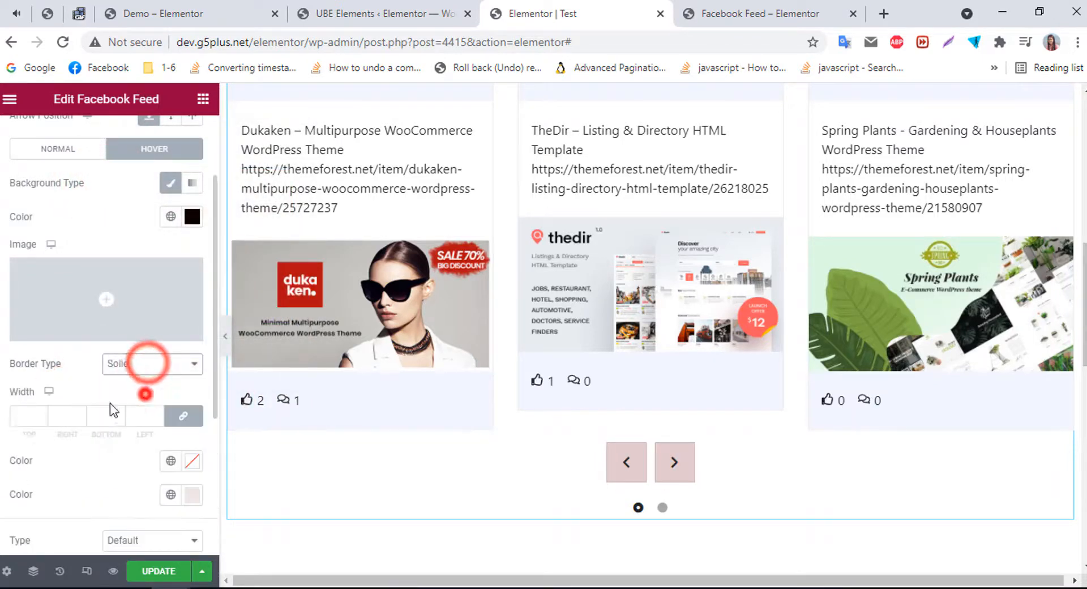
scroll(113, 368, "down", 3)
left_click(196, 295)
left_click(291, 382)
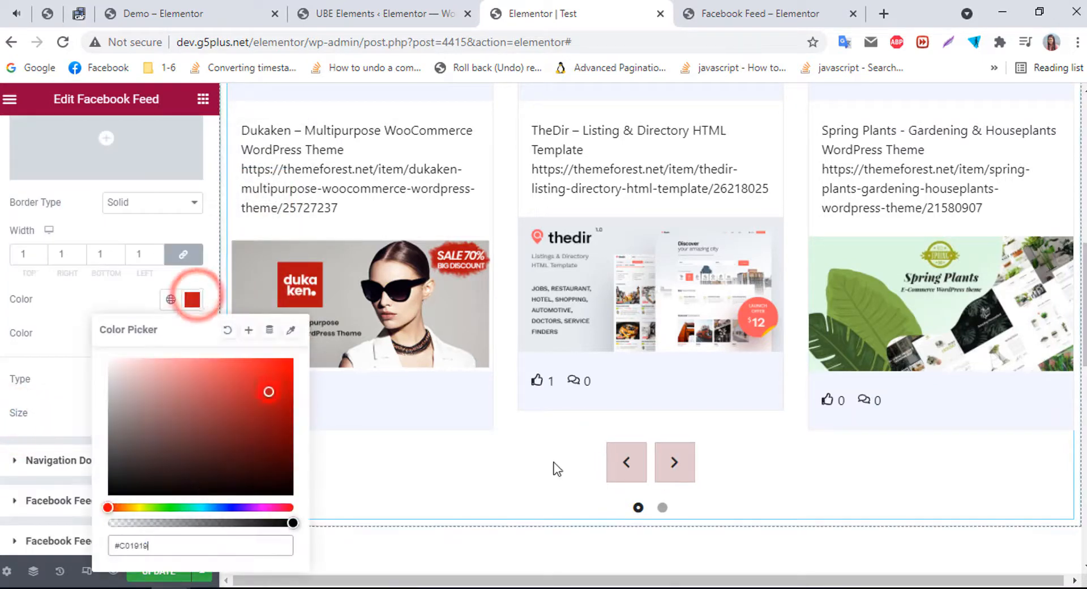
left_click(71, 291)
Try the Outline type on the navigation arrows
scroll(113, 340, "down", 2)
left_click(133, 296)
left_click(138, 326)
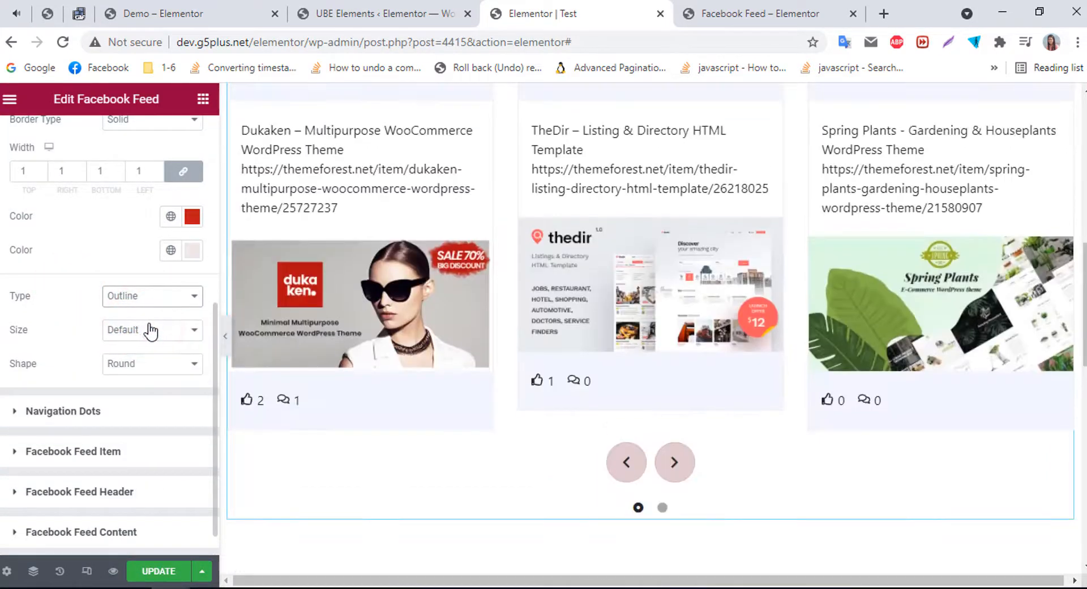
Remove the classic background from the arrows' normal state and set the arrow type to Classic
scroll(77, 303, "up", 7)
left_click(61, 245)
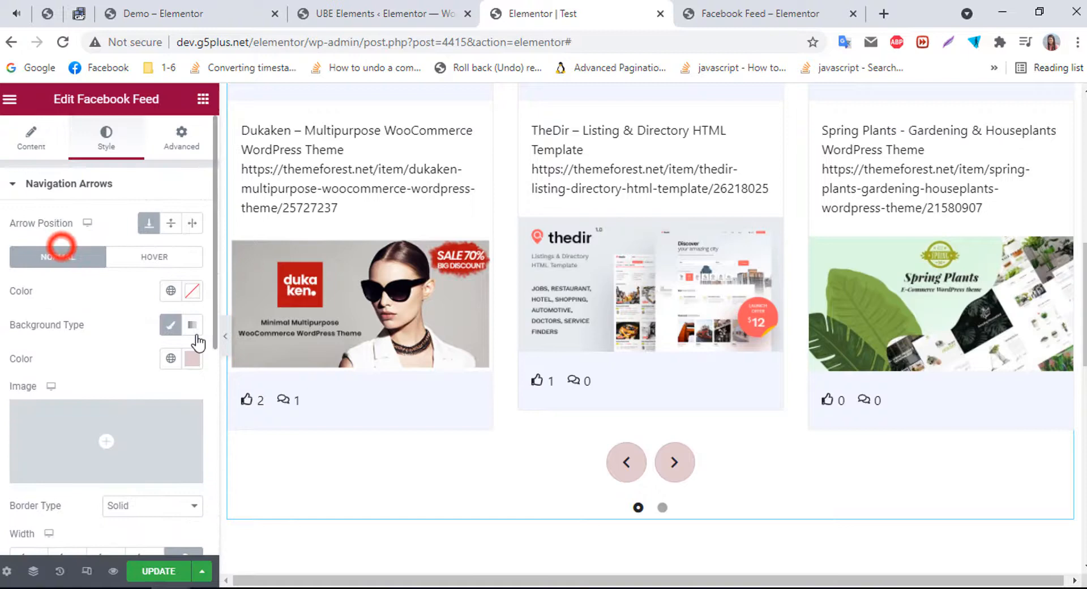
left_click(169, 322)
scroll(126, 400, "down", 4)
left_click(132, 265)
left_click(151, 298)
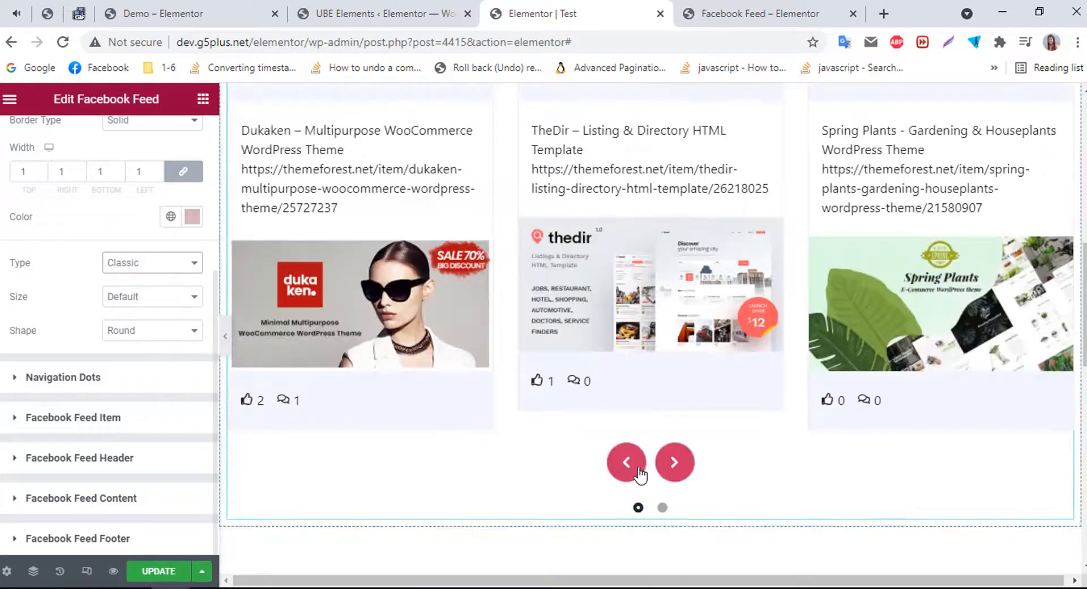
Try the Larger size on the navigation arrows and set the size to Small
left_click(134, 295)
left_click(135, 337)
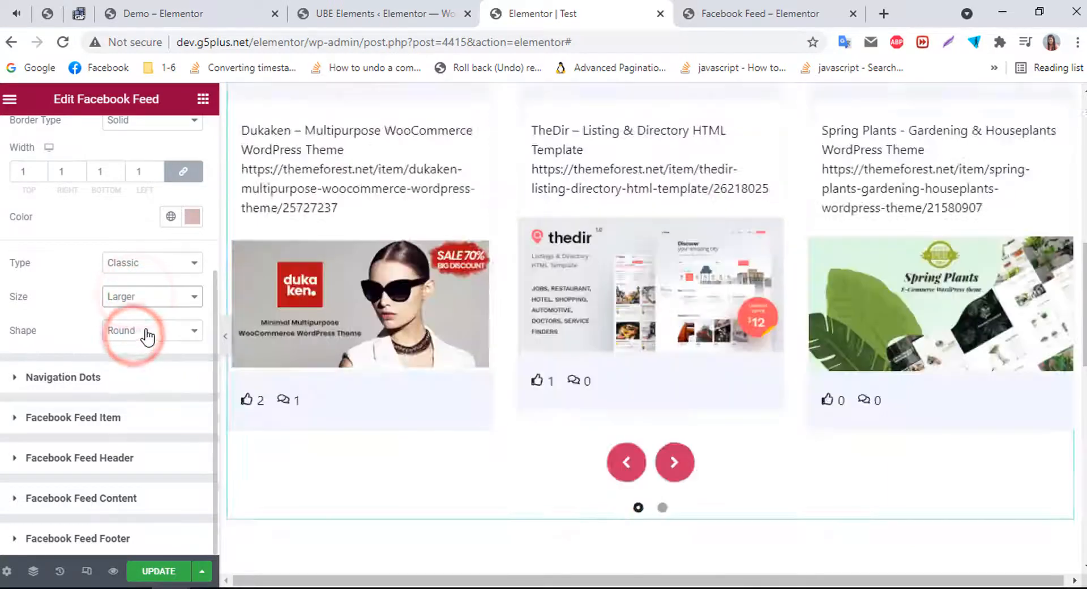
left_click(151, 295)
left_click(151, 328)
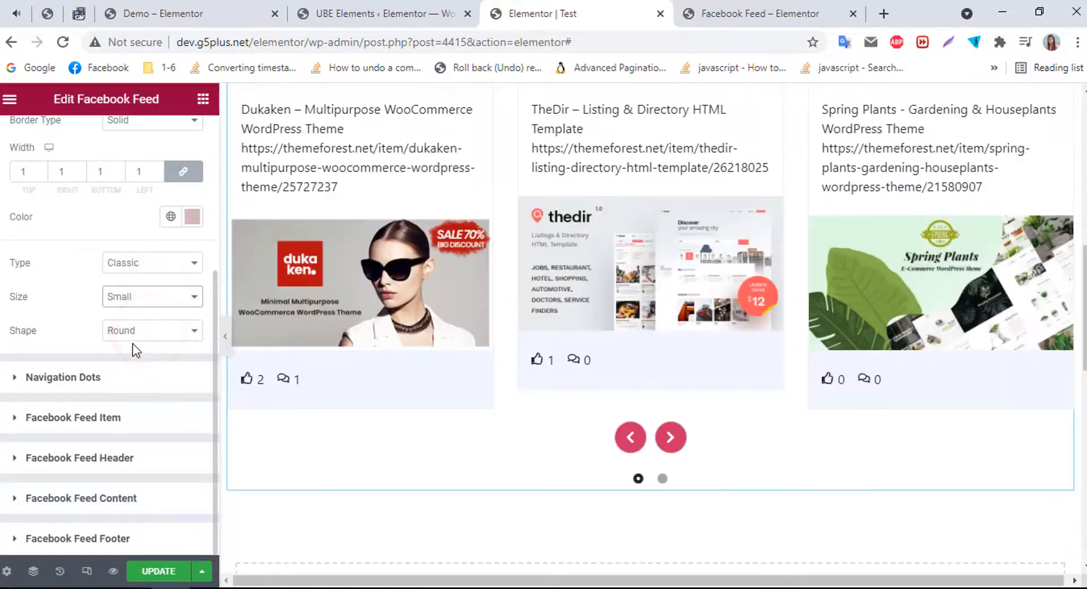
Try the Square shape on the navigation arrows and set the shape to Rounded
left_click(133, 330)
left_click(145, 361)
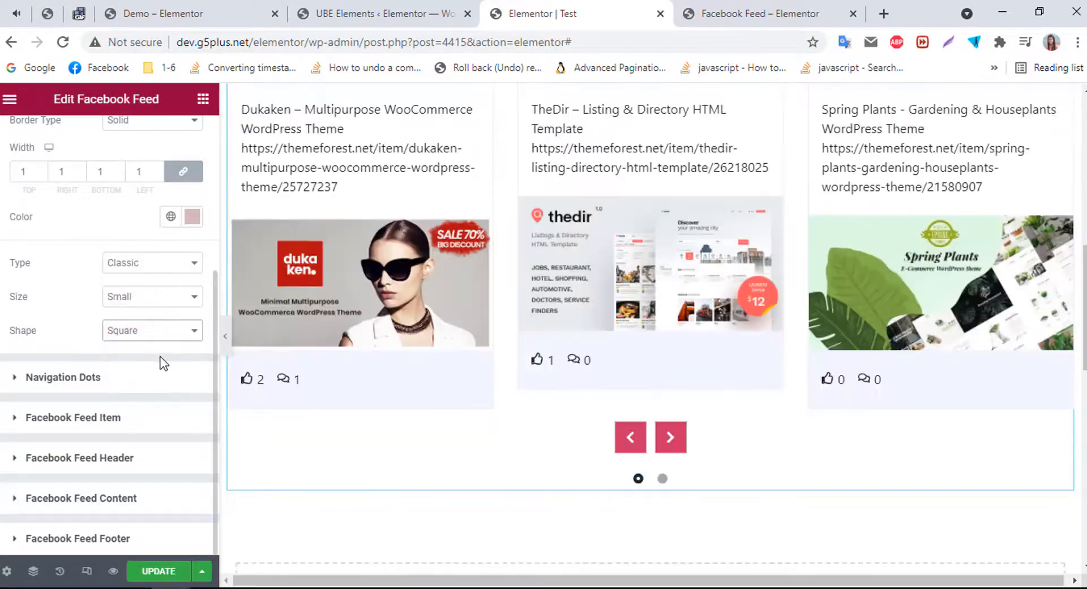
left_click(156, 337)
left_click(146, 372)
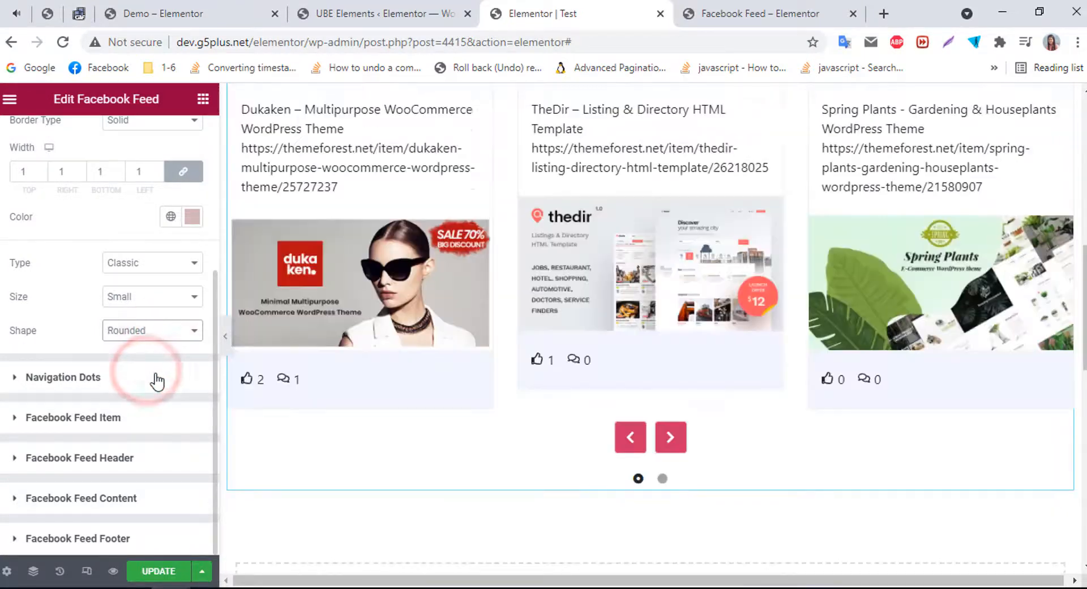
Try the Inset position for the navigation dots and set the position to Outset
left_click(102, 377)
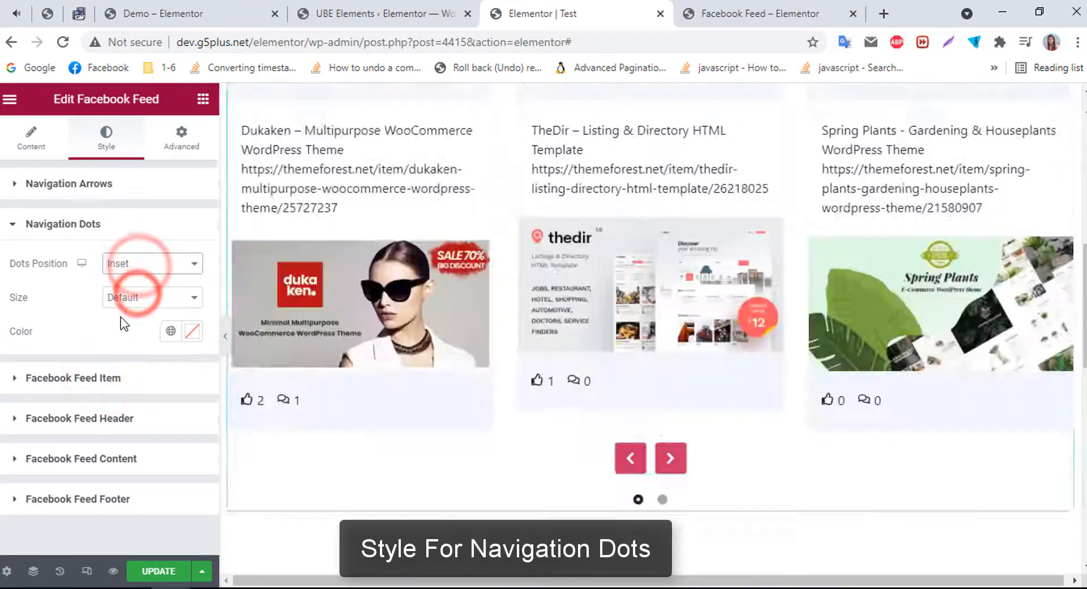
left_click(148, 283)
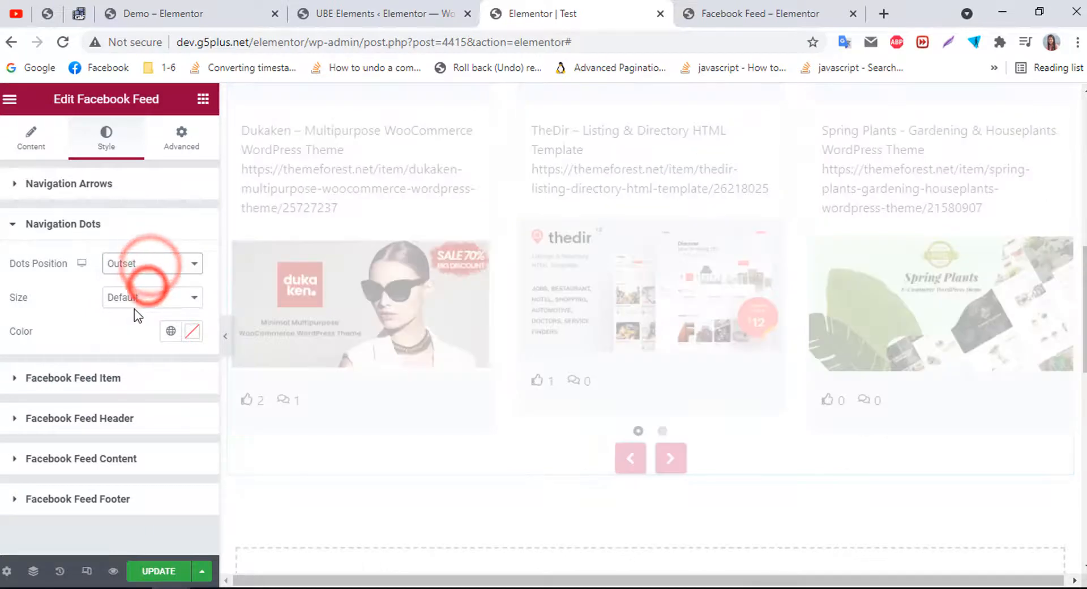
Try the Small size and the color #020101 on the navigation dots, and reset both
left_click(138, 296)
left_click(144, 327)
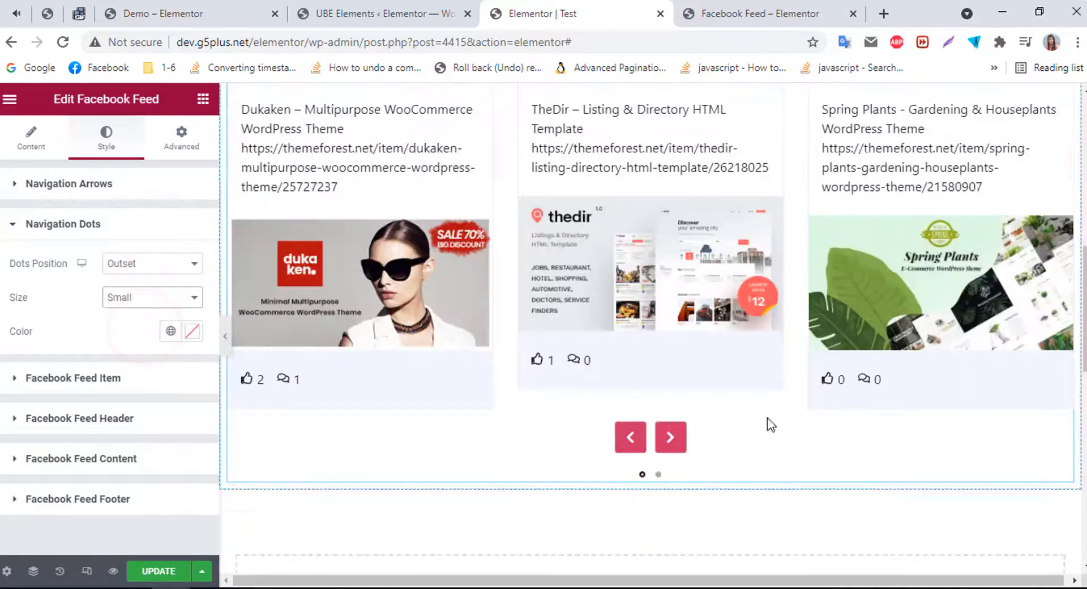
left_click(153, 296)
left_click(153, 311)
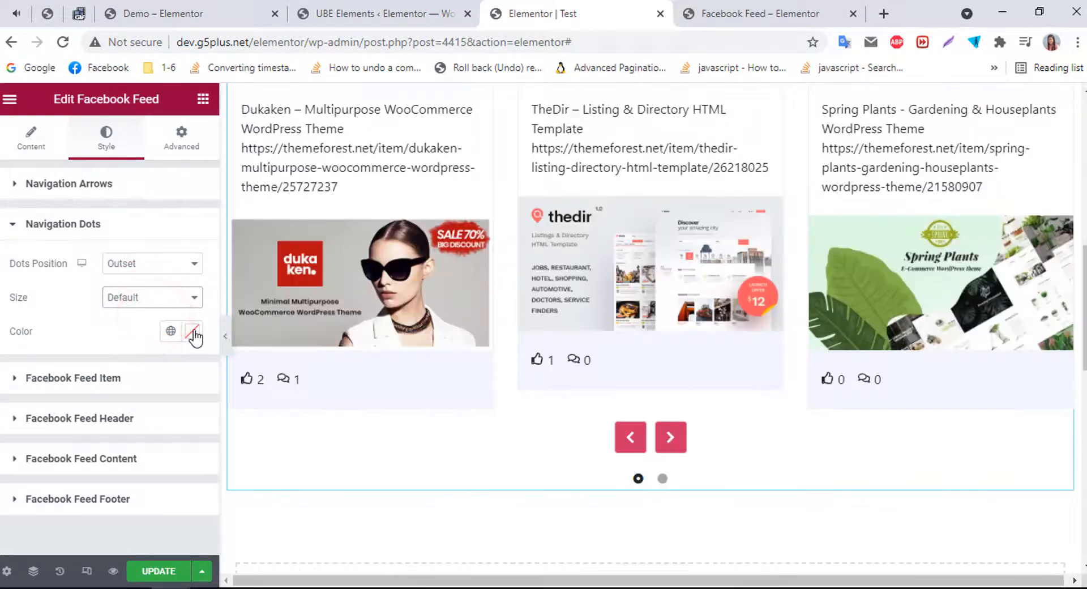
left_click(193, 331)
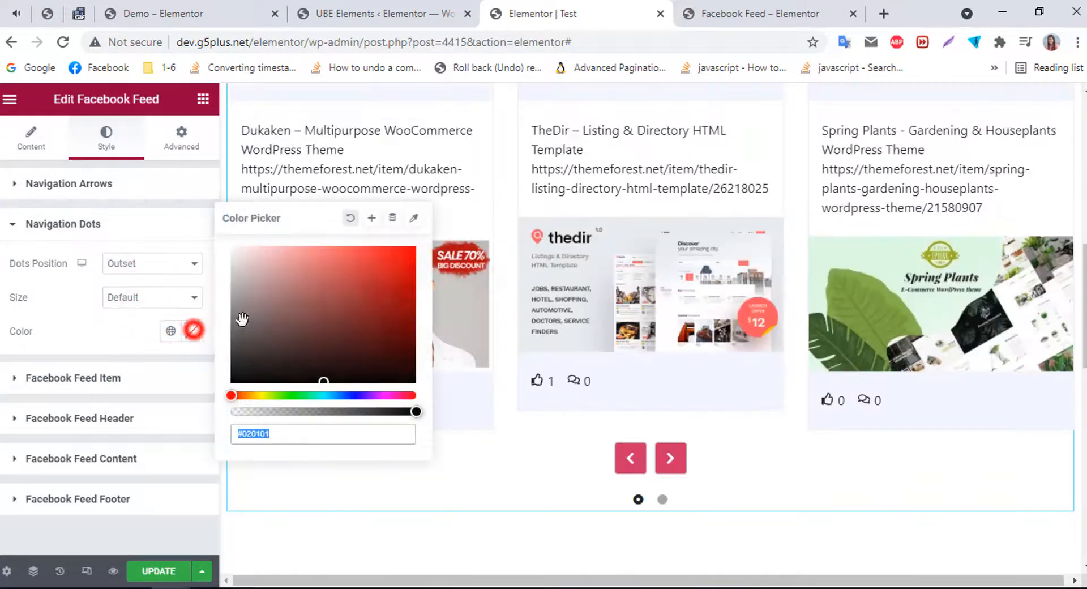
left_click(350, 218)
Update the page and open its preview to browse through the slides of the Facebook feed
left_click(156, 571)
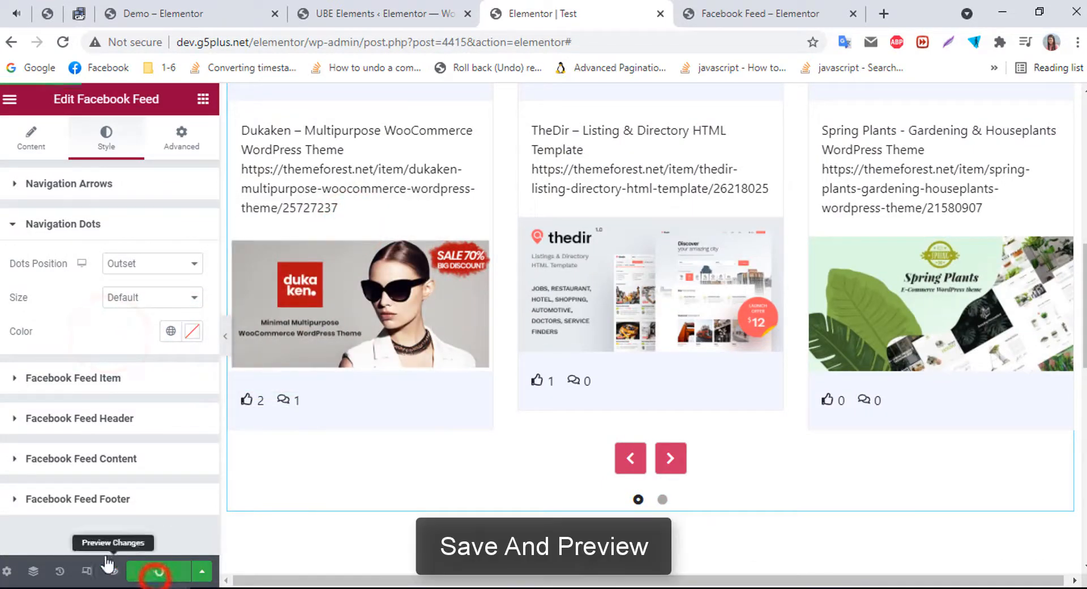
left_click(111, 569)
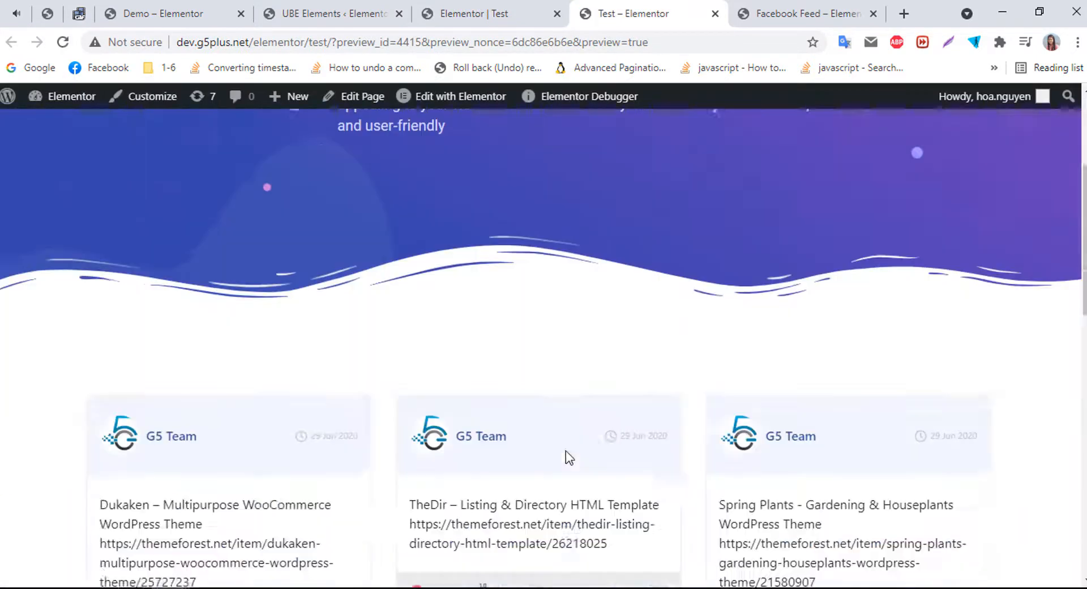
scroll(568, 450, "down", 5)
left_click(558, 510)
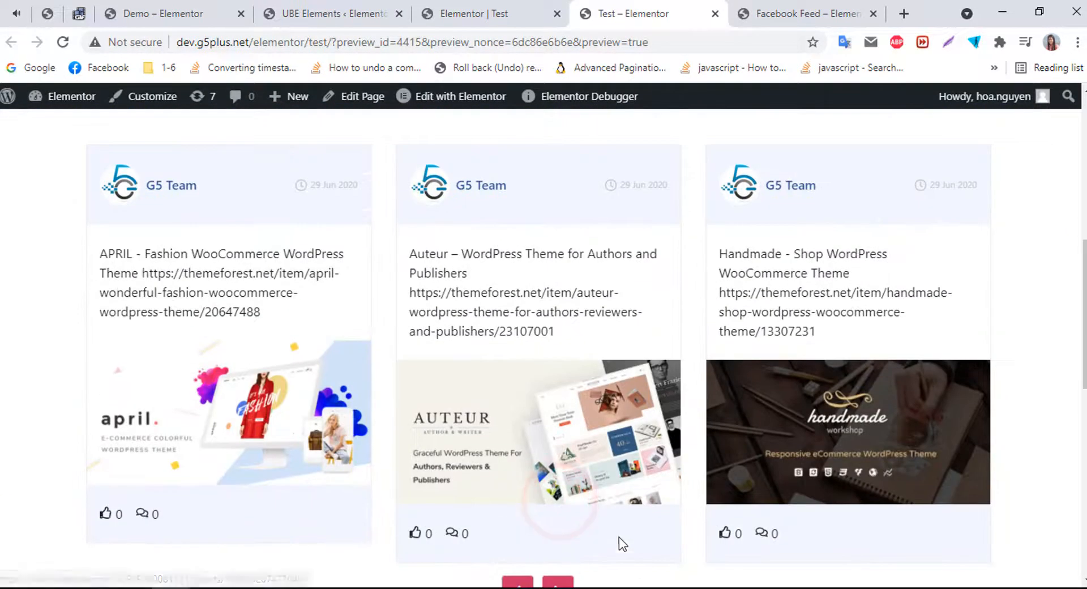
left_click(560, 521)
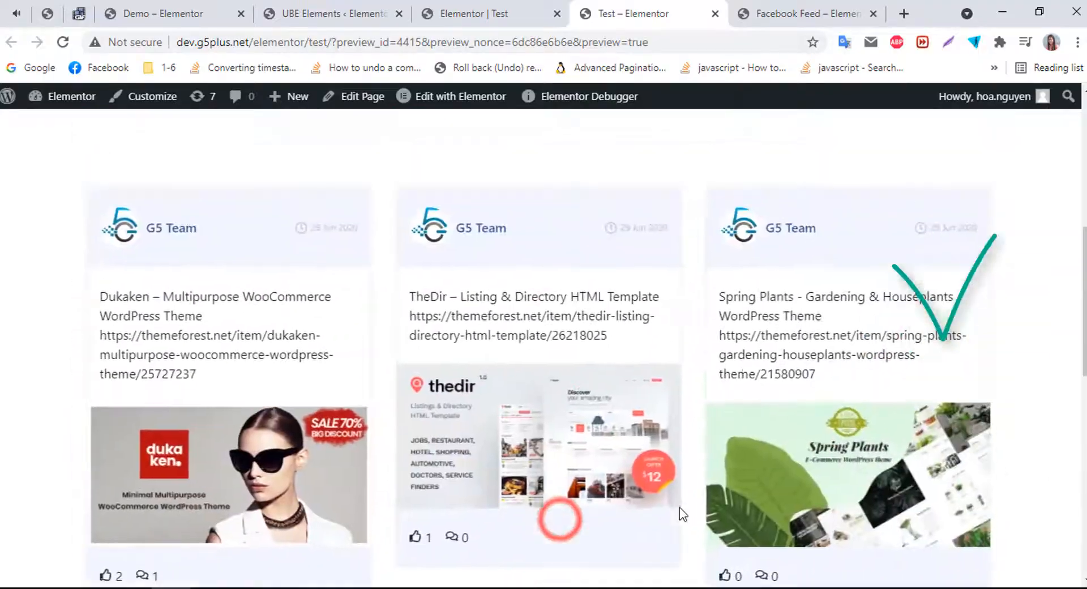